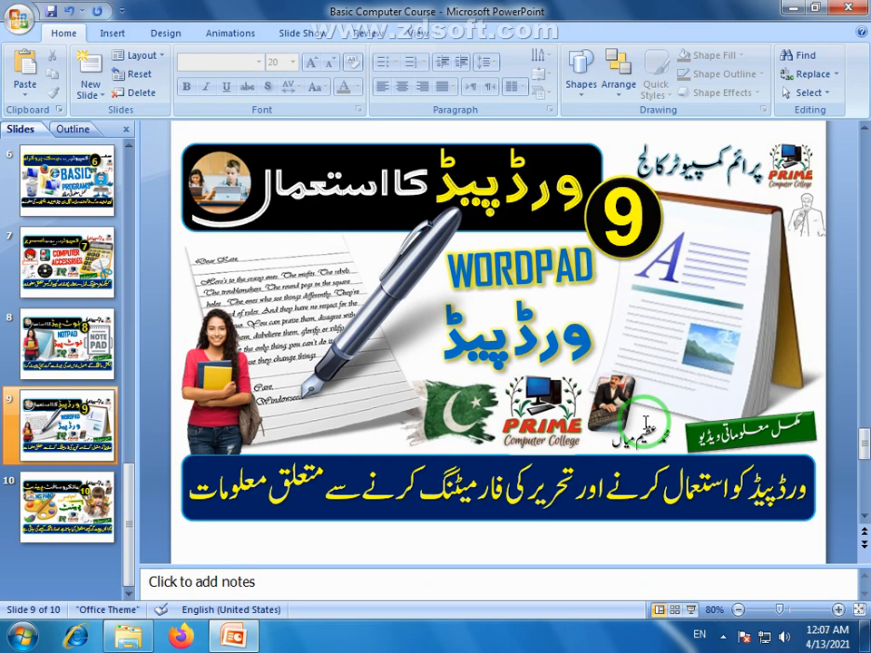
Step: Show the desktop and launch WordPad from the Accessories programs
click(866, 637)
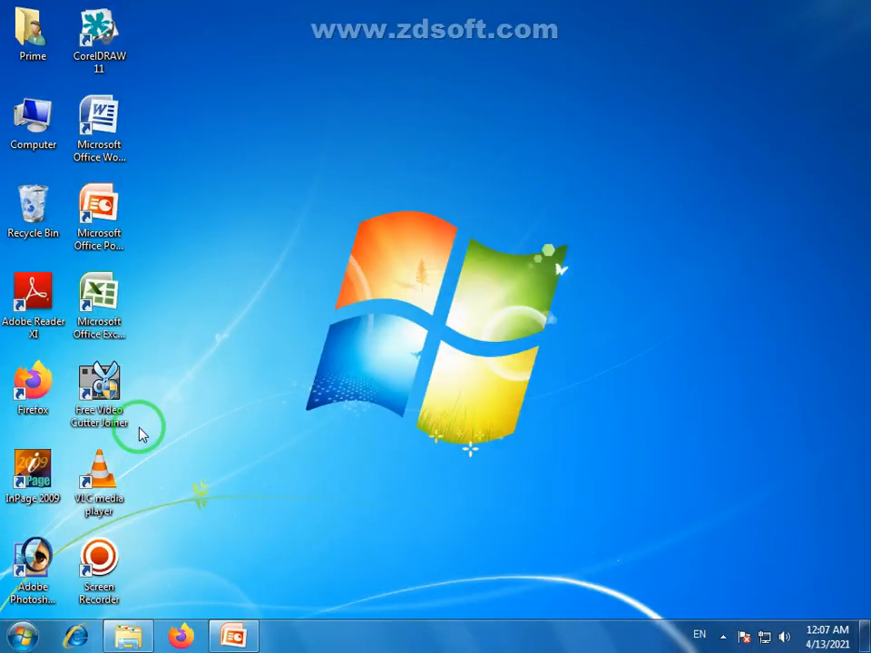
click(20, 635)
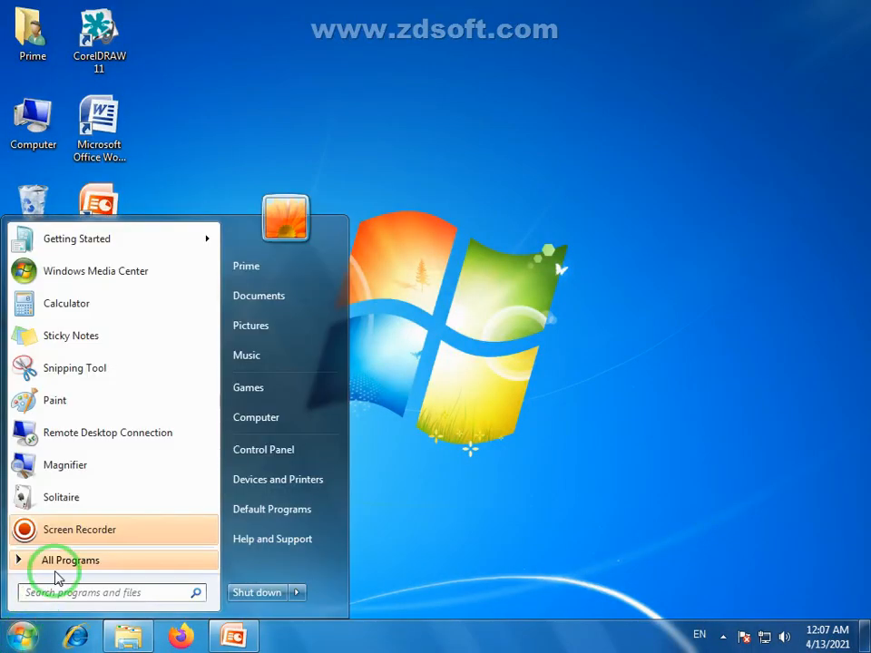
click(56, 564)
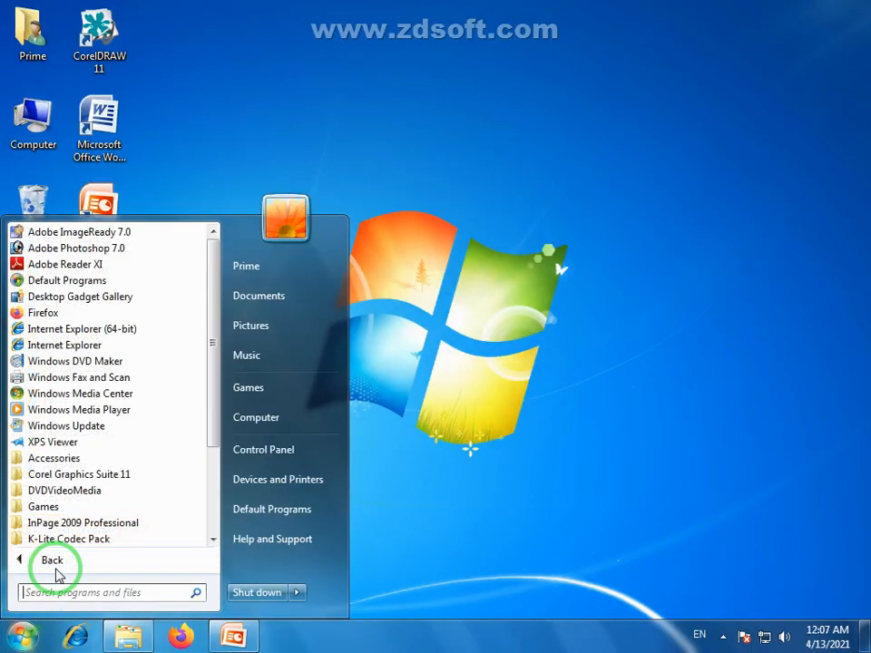
click(41, 458)
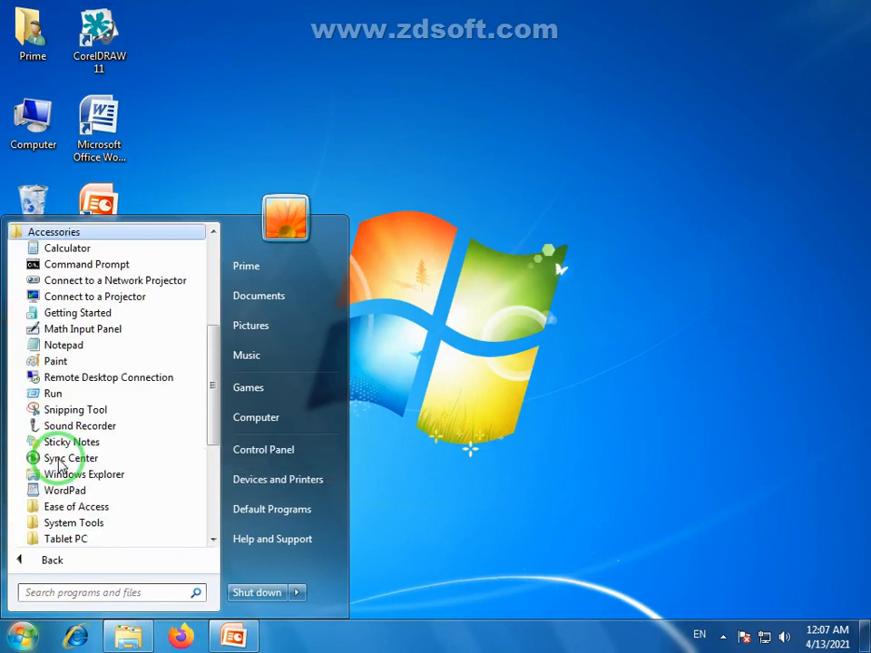
click(33, 350)
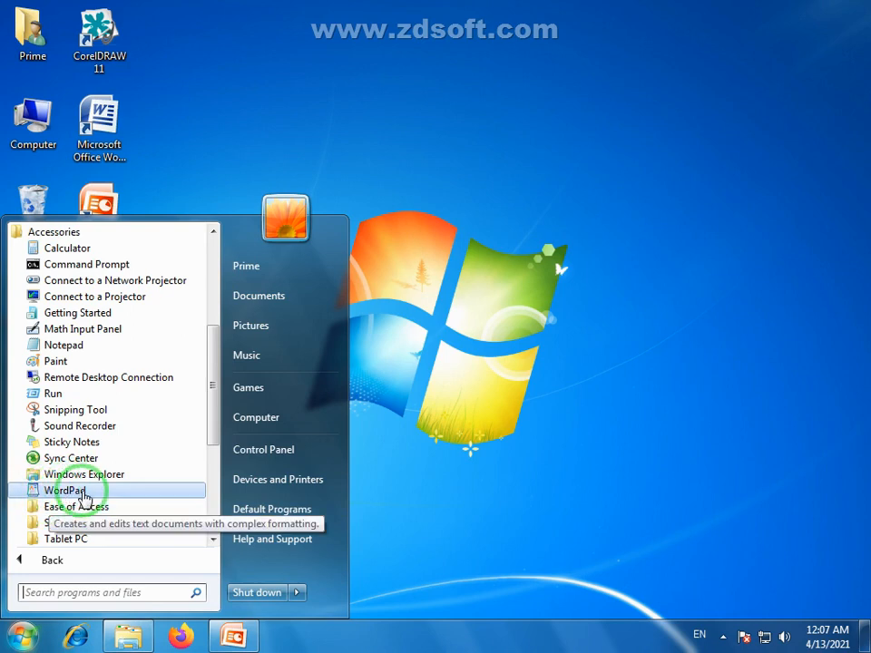
click(76, 496)
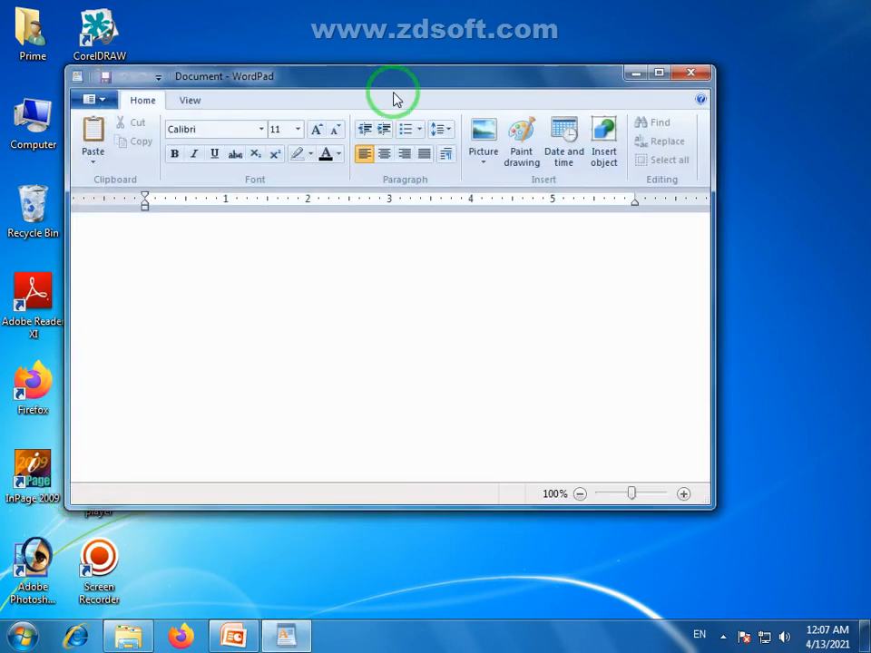
Step: Move the WordPad window toward the middle of the desktop and resize it to be slightly wider and taller
drag(381, 84, 458, 65)
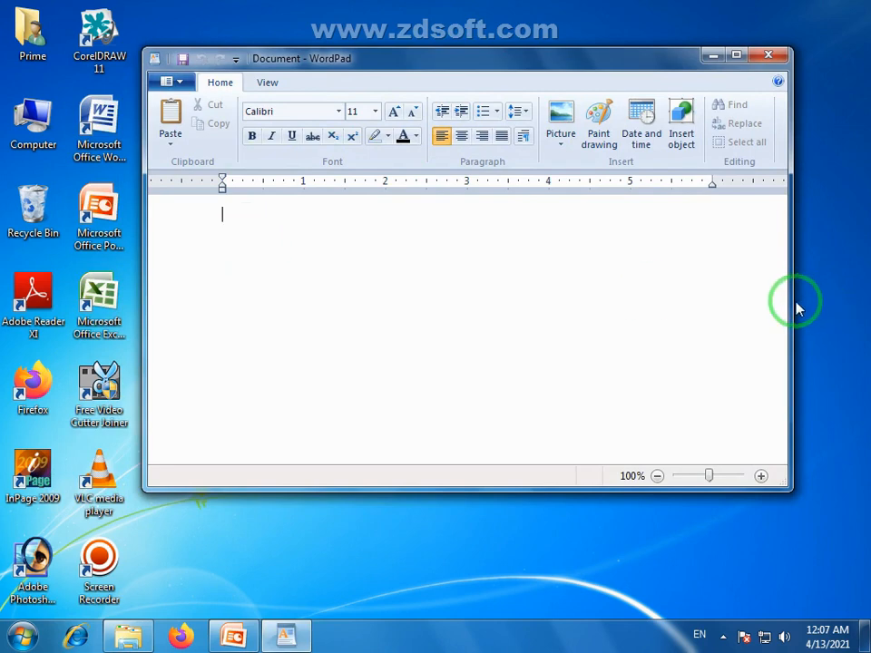
drag(790, 303, 831, 302)
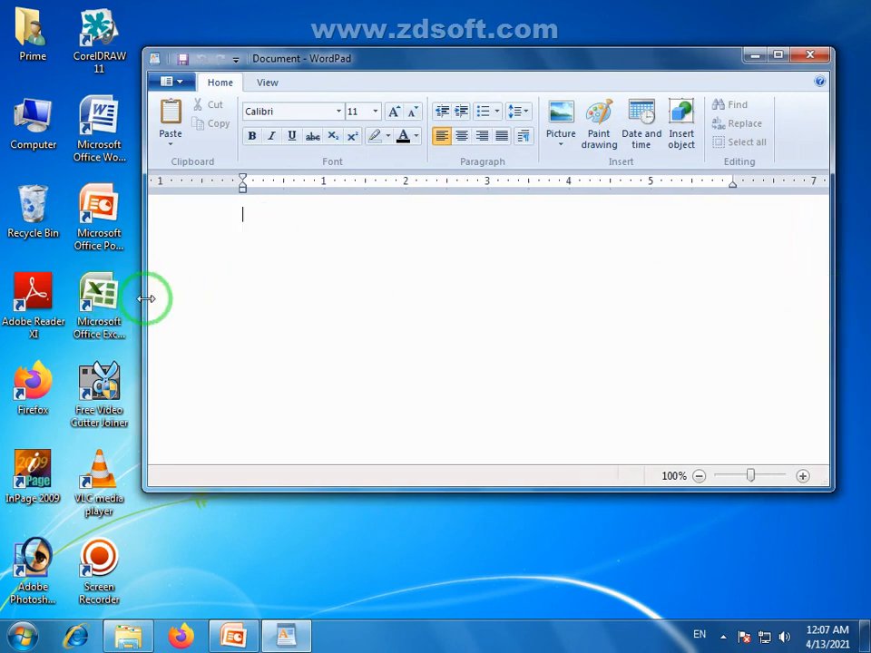
drag(144, 300, 124, 302)
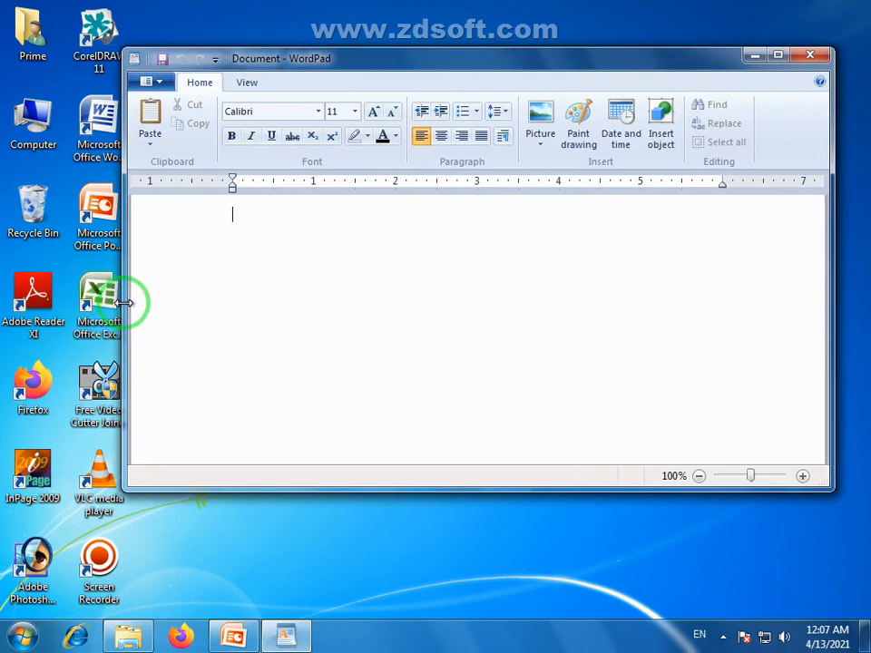
drag(425, 490, 427, 550)
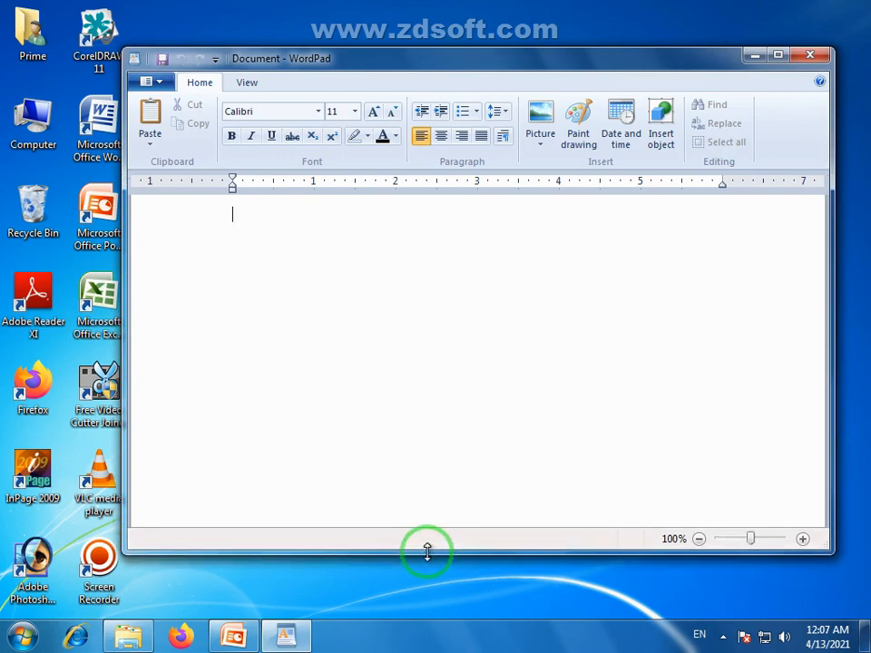
drag(124, 358, 150, 345)
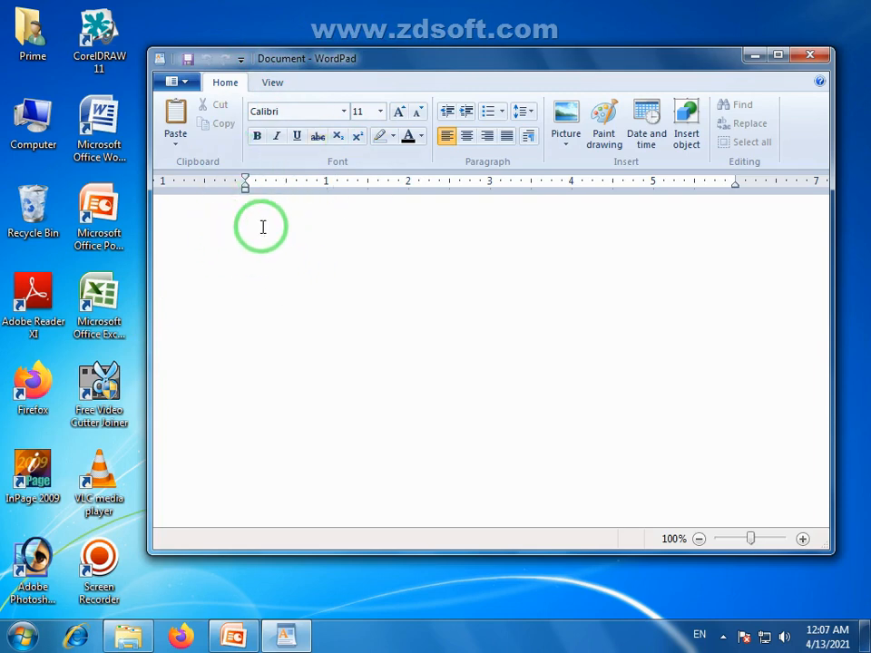
Step: Close the WordPad window and launch the program again from the Accessories programs
click(810, 54)
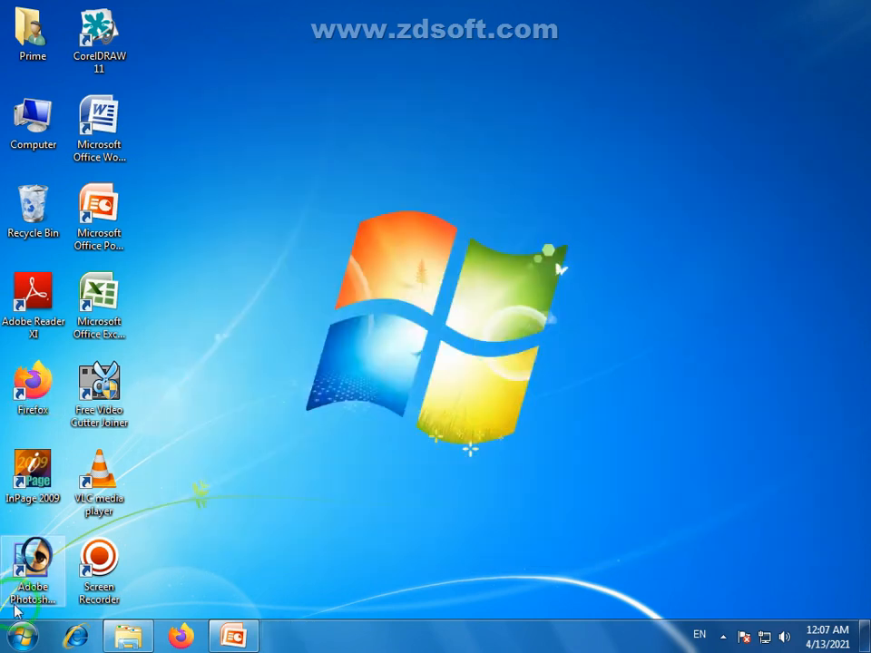
click(21, 635)
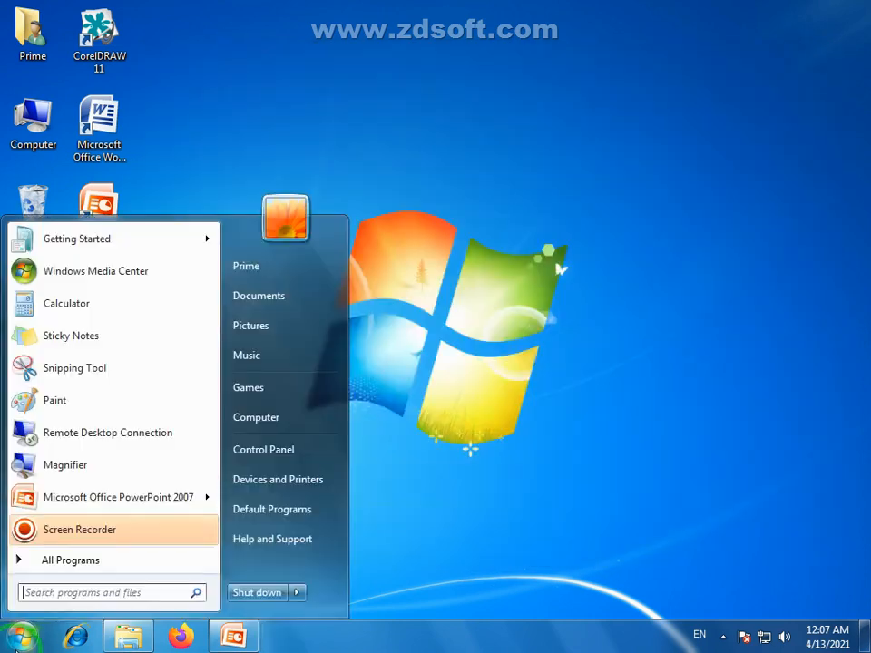
click(65, 563)
click(32, 328)
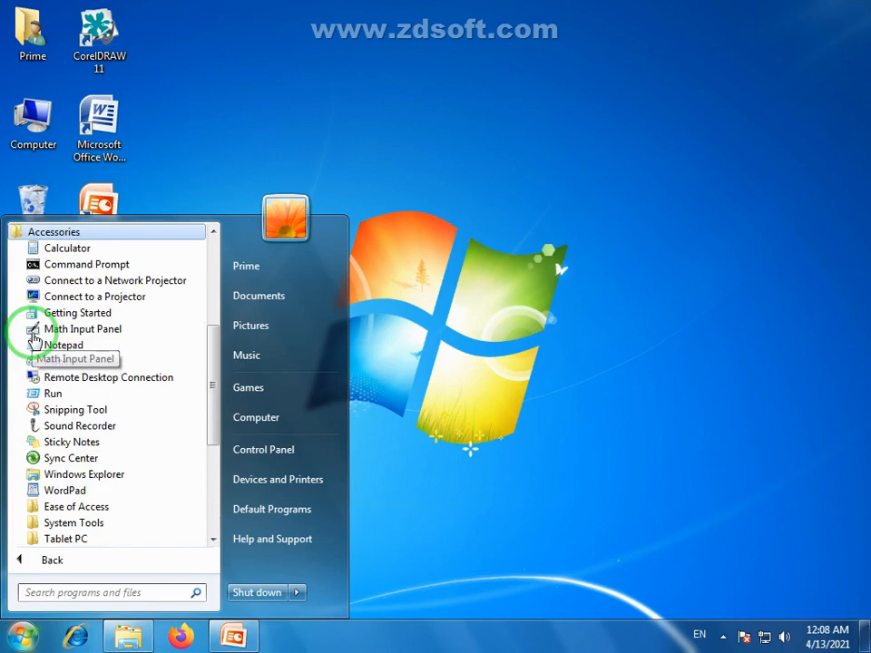
click(61, 491)
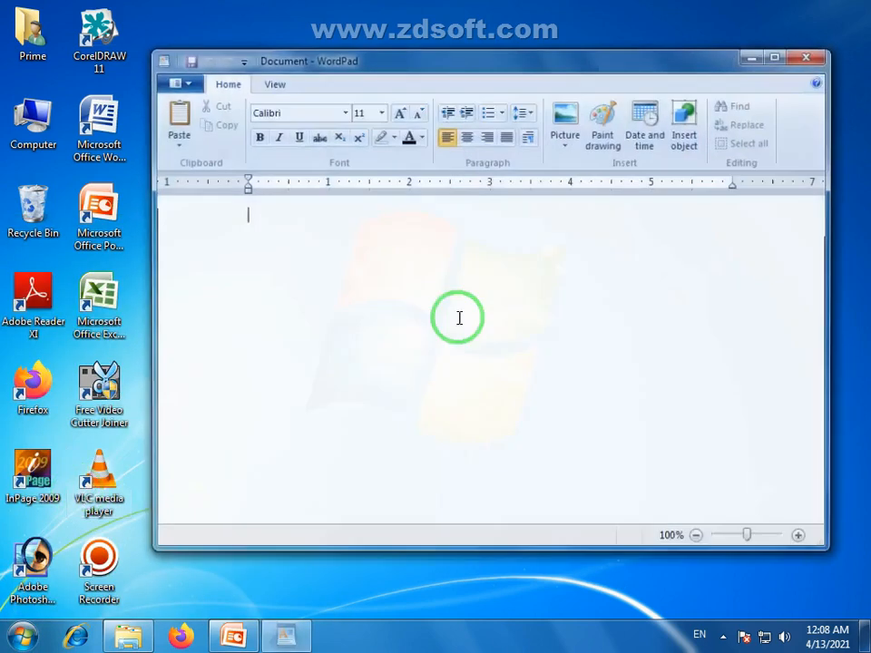
Step: Reposition the WordPad window, glance at the Quick Access customization options, and maximize the window
mouse_move(593, 60)
mouse_down()
mouse_move(594, 74)
mouse_move(580, 72)
mouse_up()
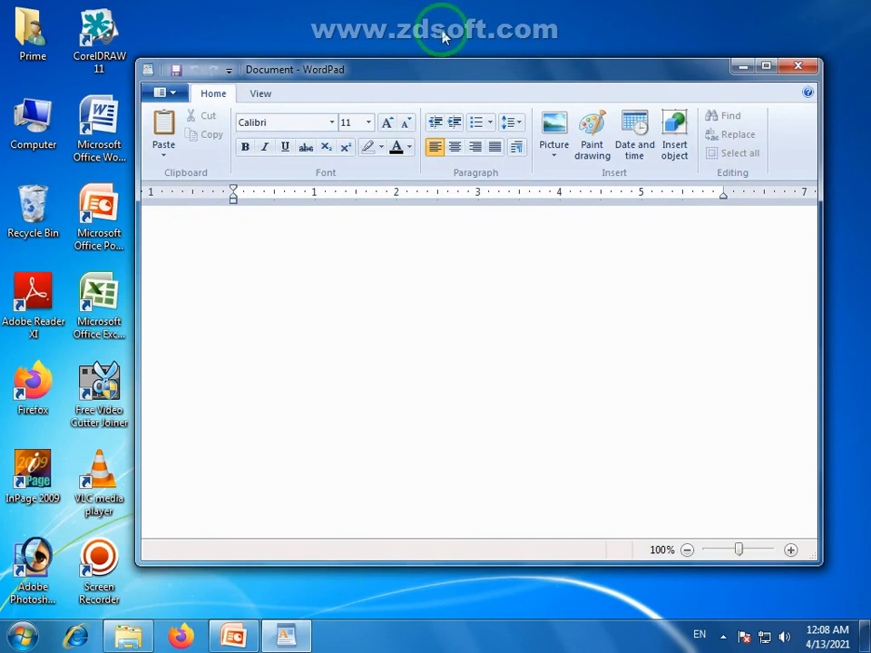
mouse_move(480, 71)
mouse_down()
mouse_move(469, 68)
mouse_move(489, 55)
mouse_up()
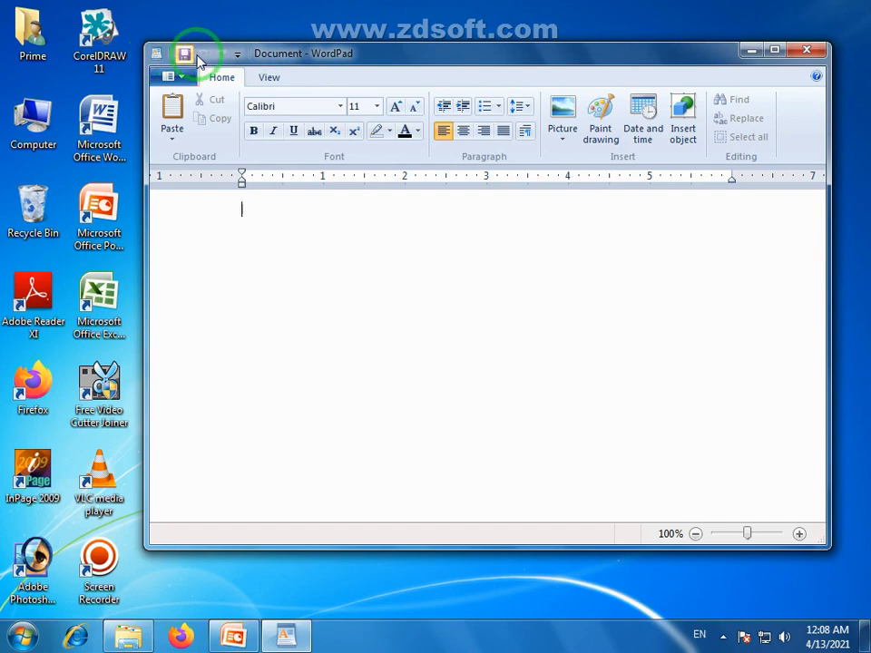
click(237, 55)
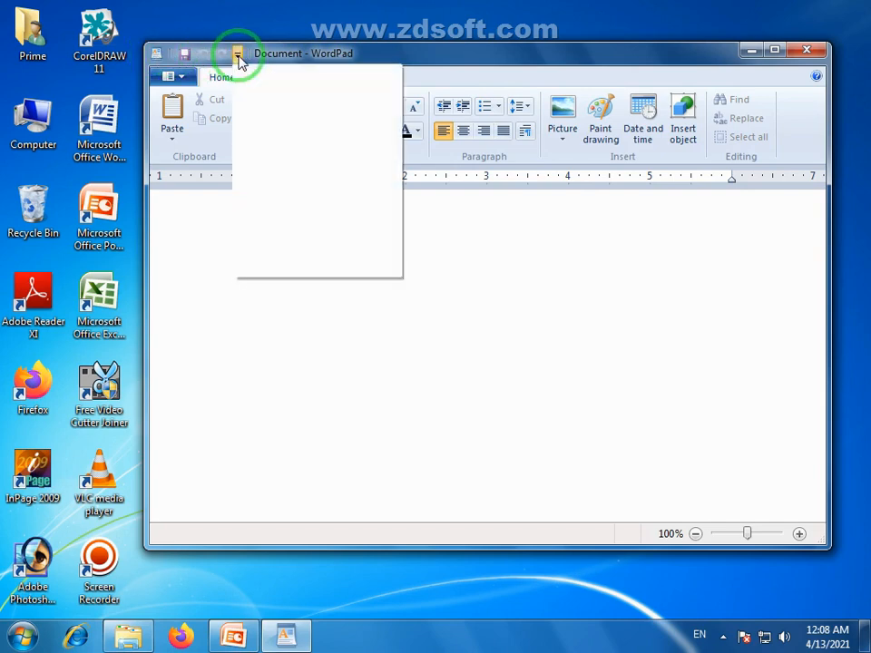
click(377, 57)
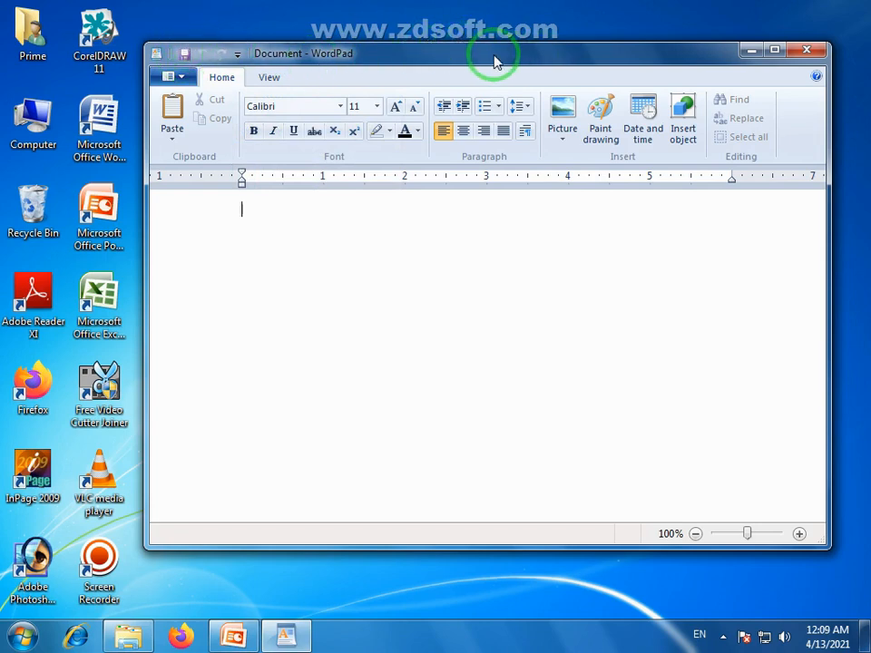
click(776, 52)
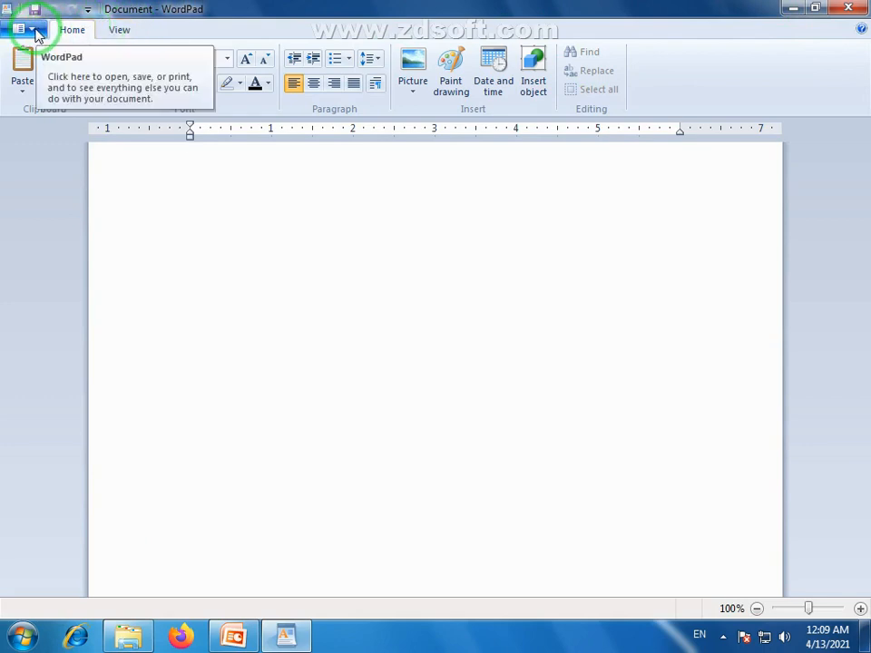
Step: Review WordPad's file commands, including the formats offered for Save as
click(30, 30)
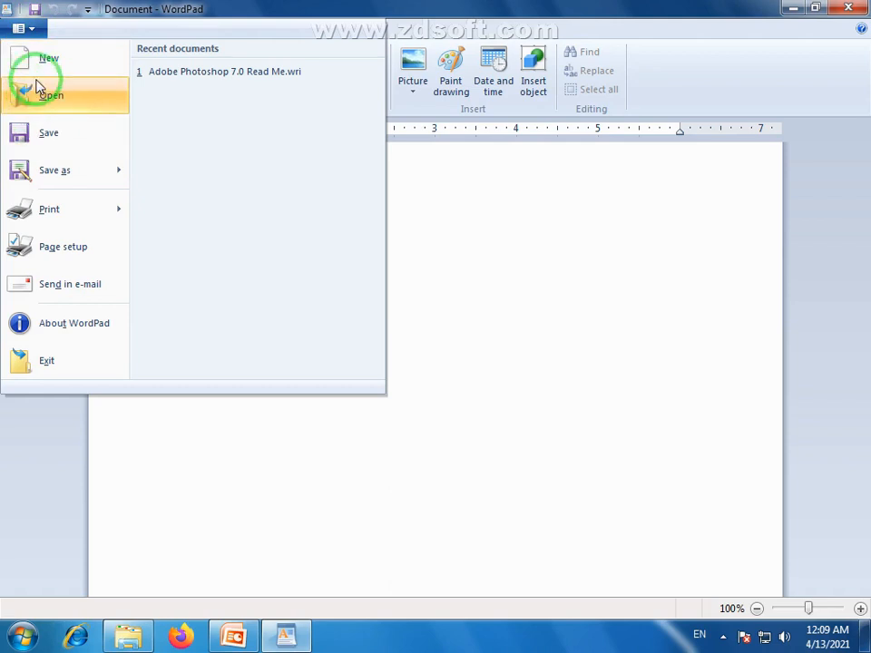
mouse_move(47, 160)
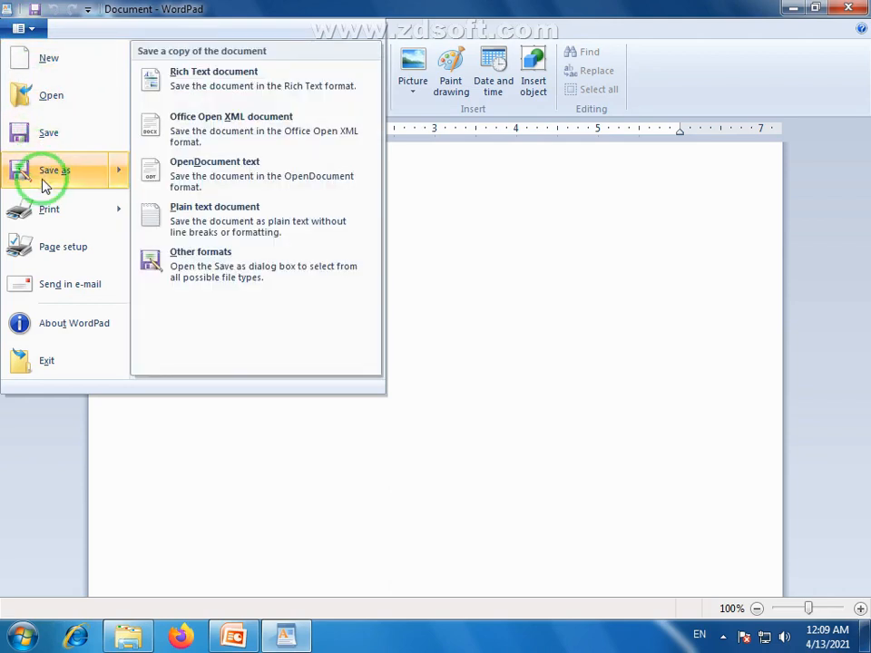
mouse_move(35, 205)
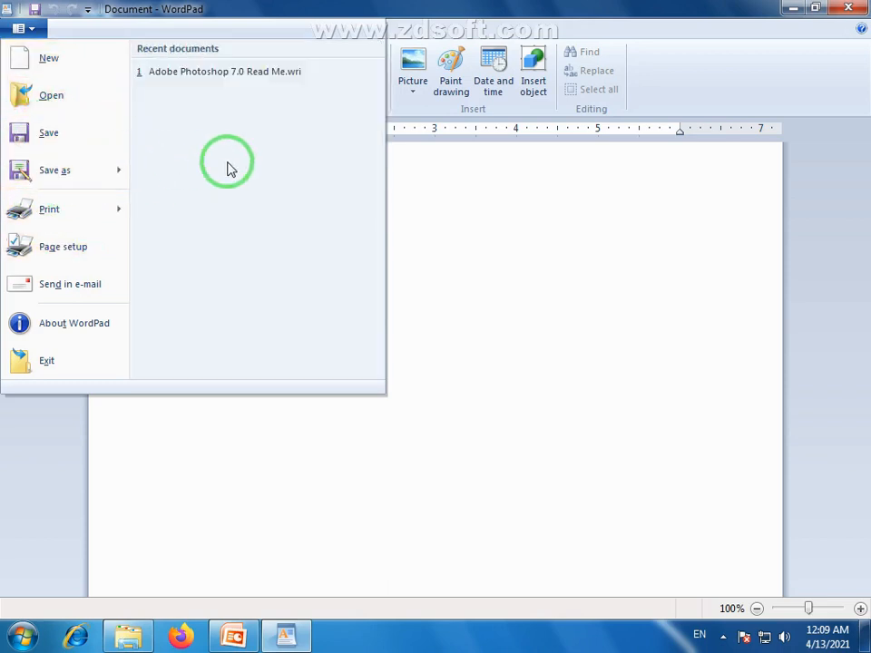
click(459, 216)
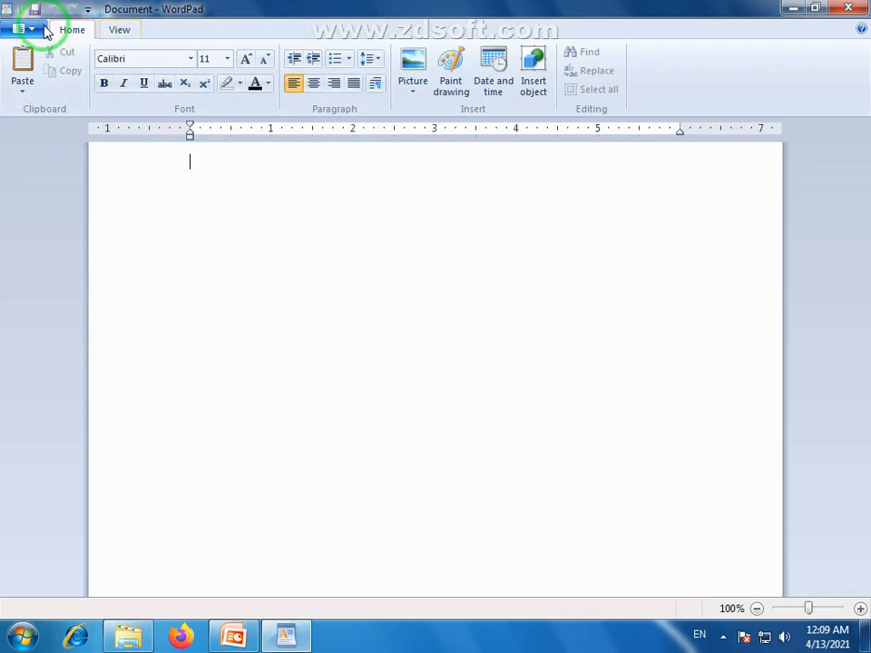
Step: Compare the Home commands for font, paragraph and inserting with the View commands for zoom, ruler and settings
click(119, 30)
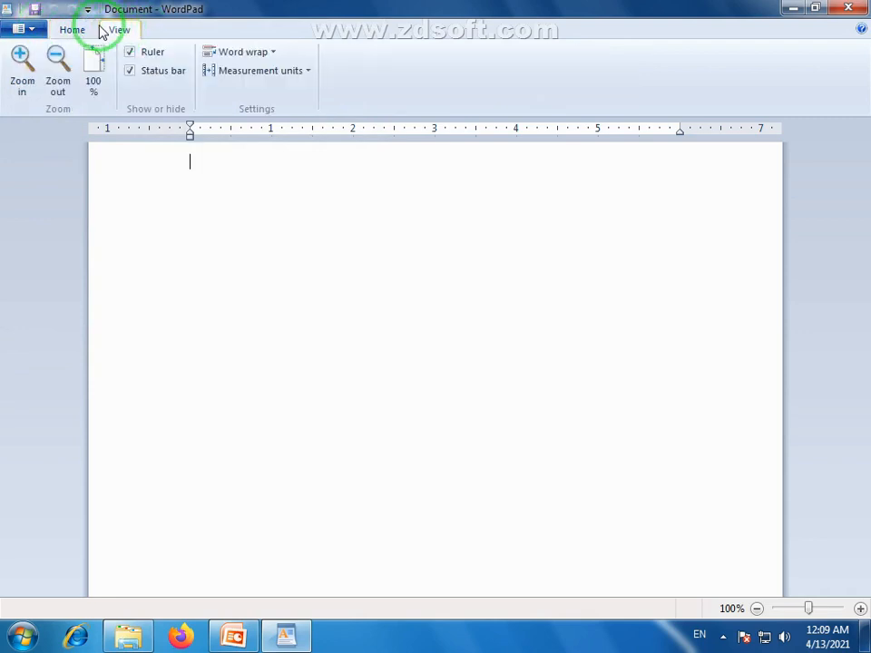
click(73, 30)
click(120, 33)
click(78, 32)
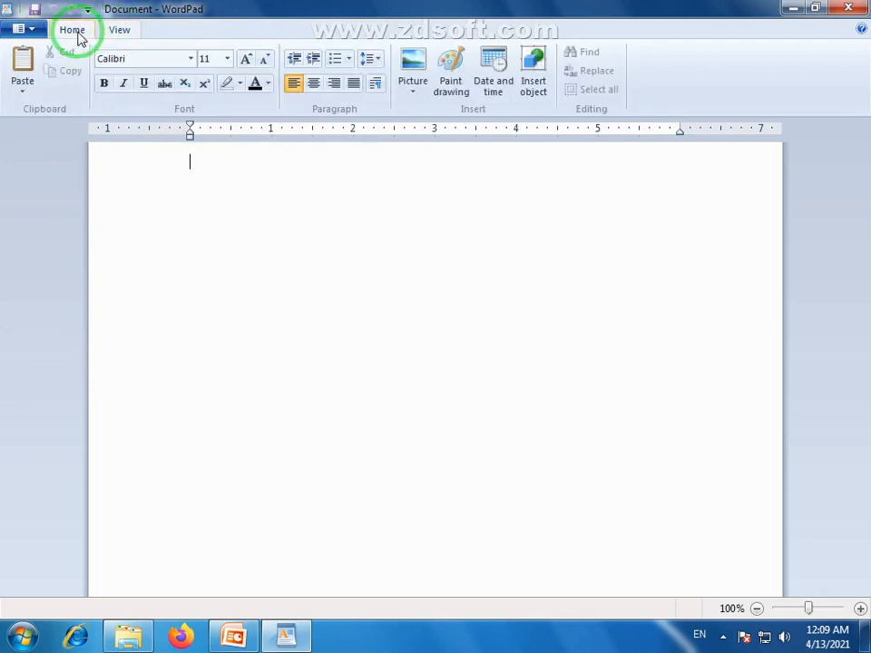
click(116, 35)
click(87, 33)
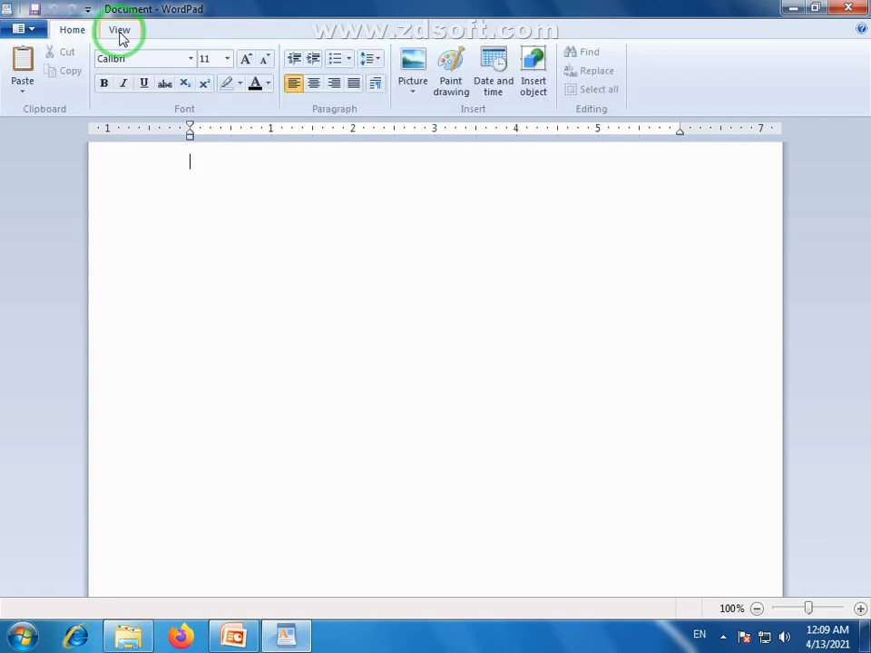
click(119, 34)
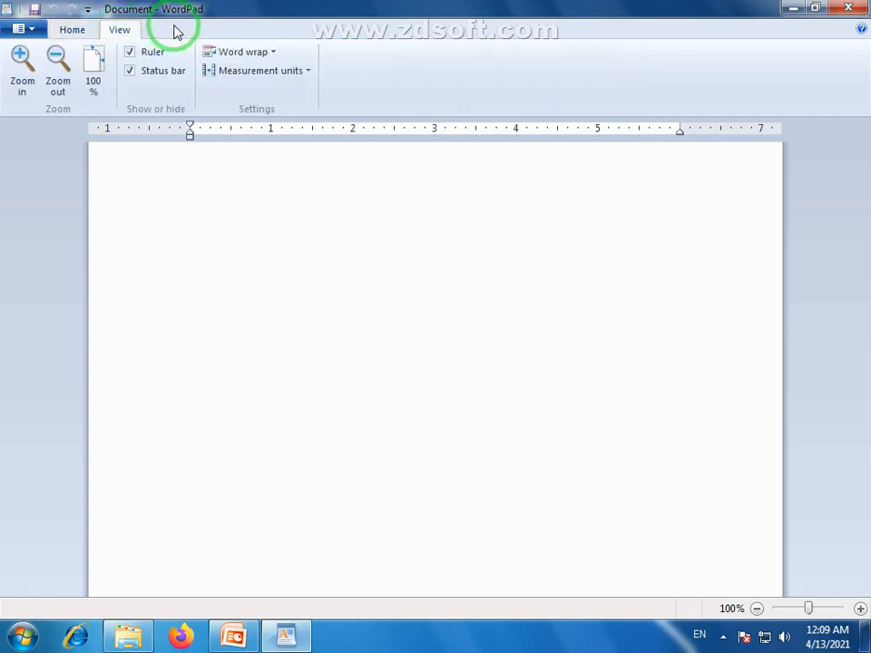
click(71, 34)
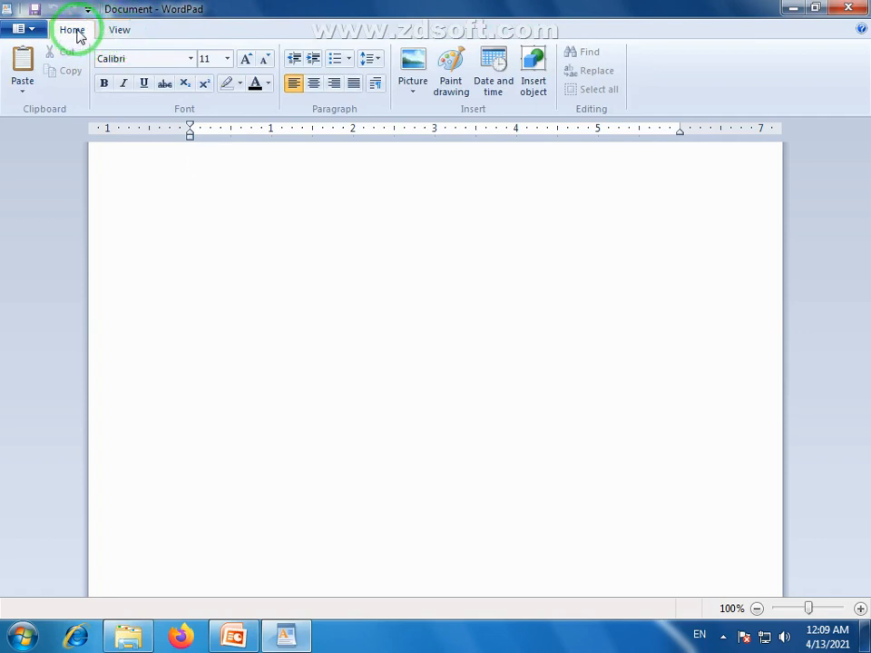
click(111, 31)
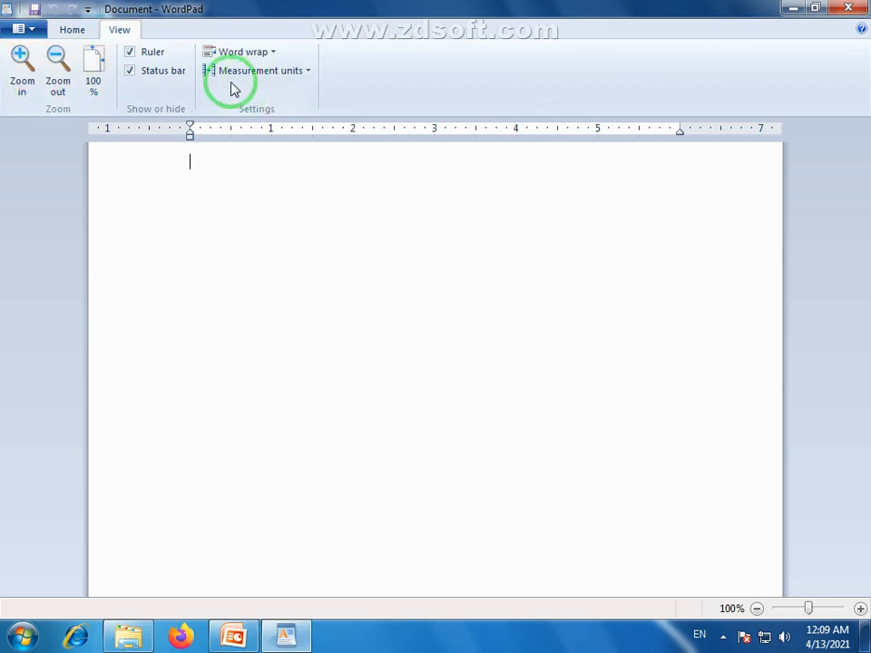
click(72, 30)
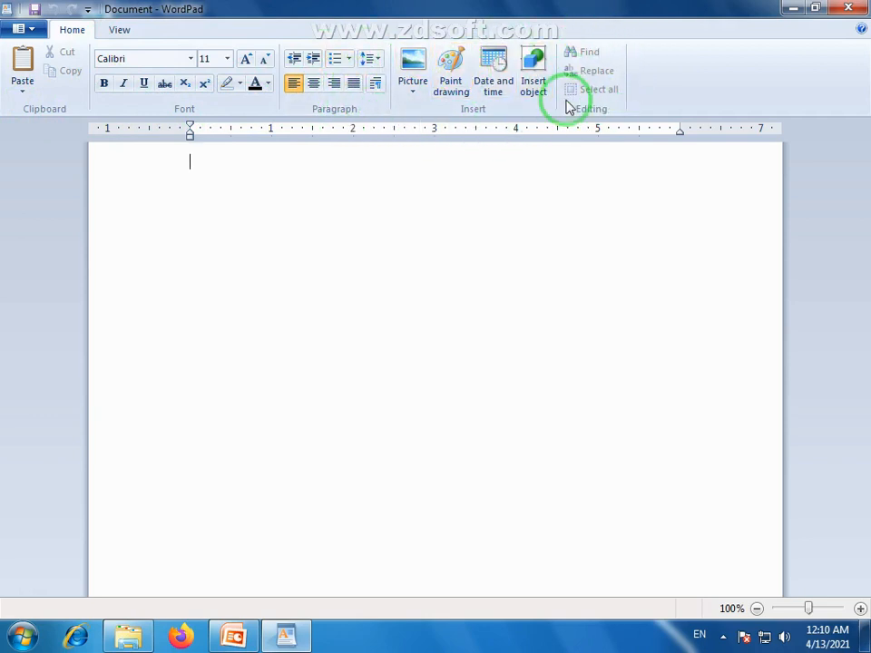
click(120, 29)
click(72, 31)
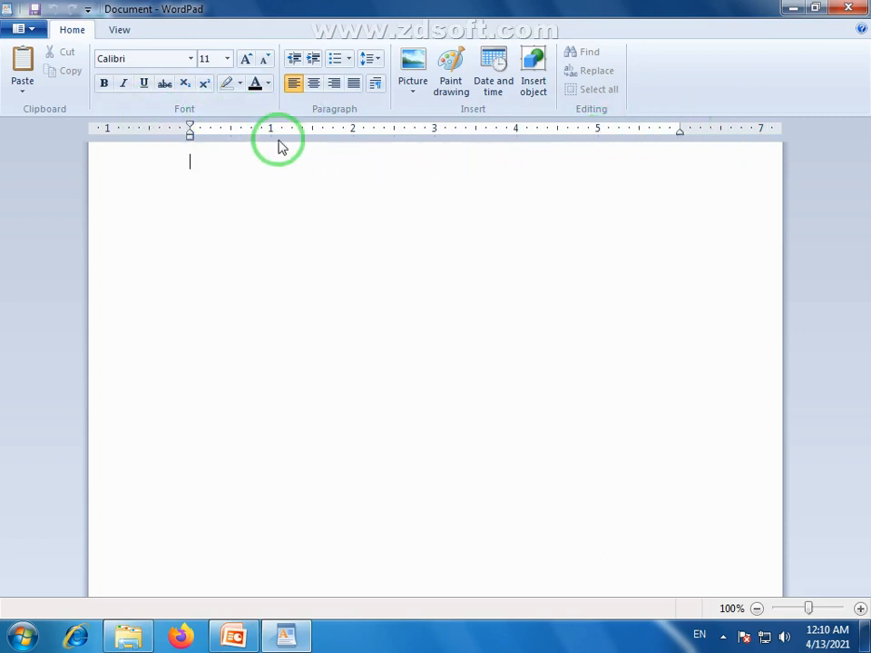
Step: Enter the lines "PAKISTAN ZINDABAD", "PRIME COMPUTER COLLEGE" and "quick brown fox jumps over the lazy dog" in the blank document
double_click(196, 164)
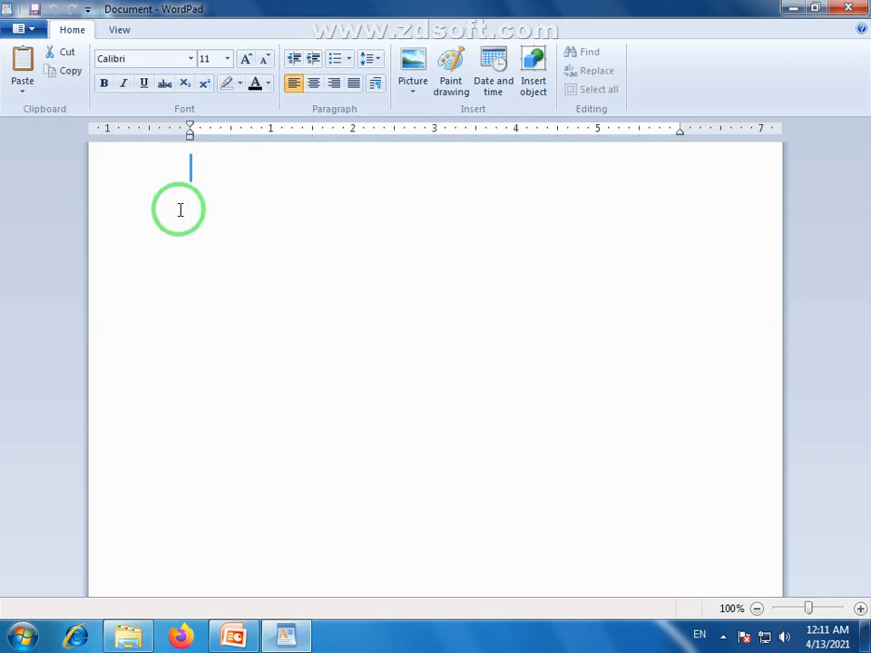
click(209, 161)
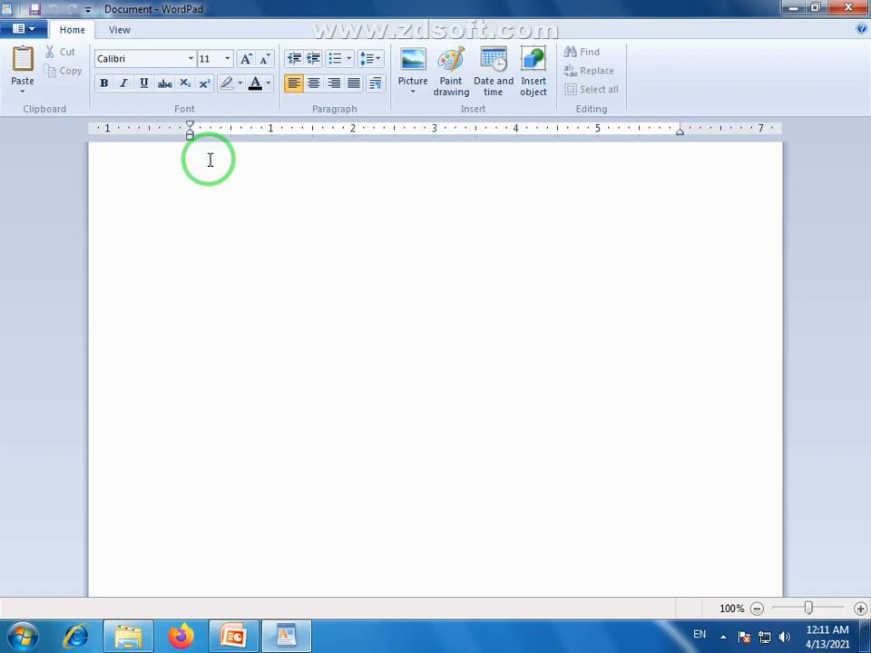
key(Caps_Lock)
text(PAKISTAN ZINDABAD)
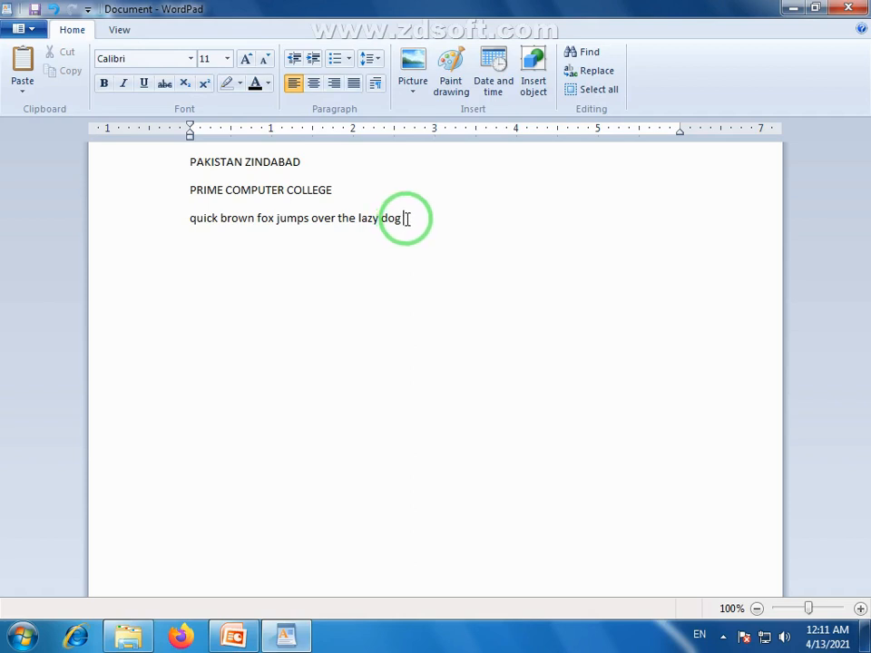
Step: Practise highlighting all three lines together and the "PAKISTAN ZINDABAD" line alone, clearing the selection each time
drag(409, 219, 179, 181)
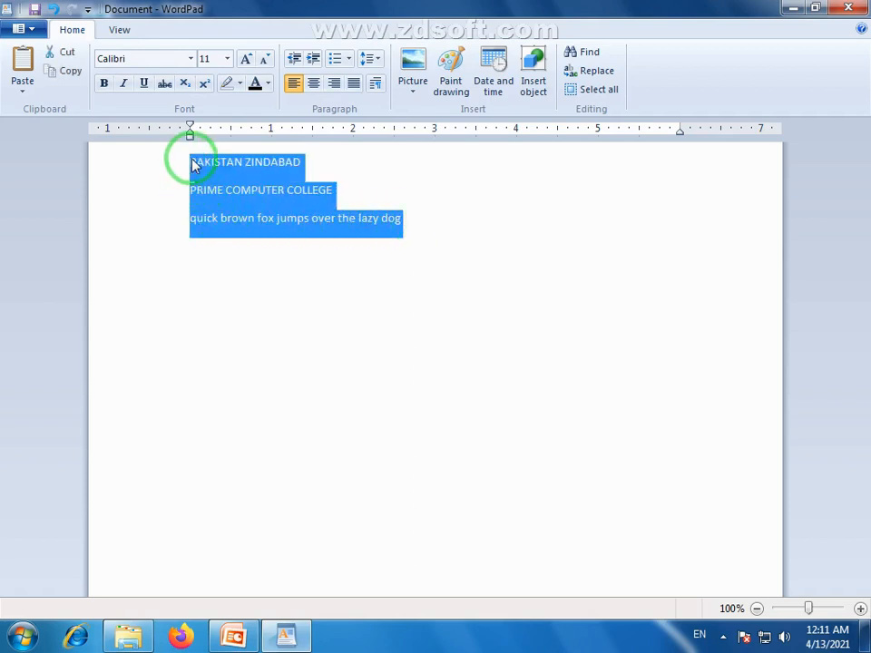
click(192, 164)
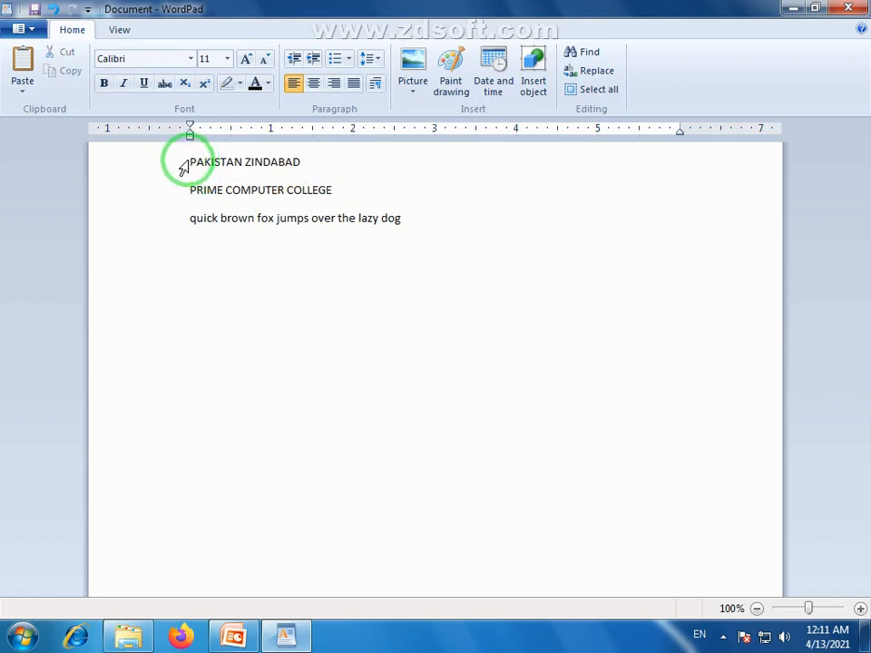
click(181, 166)
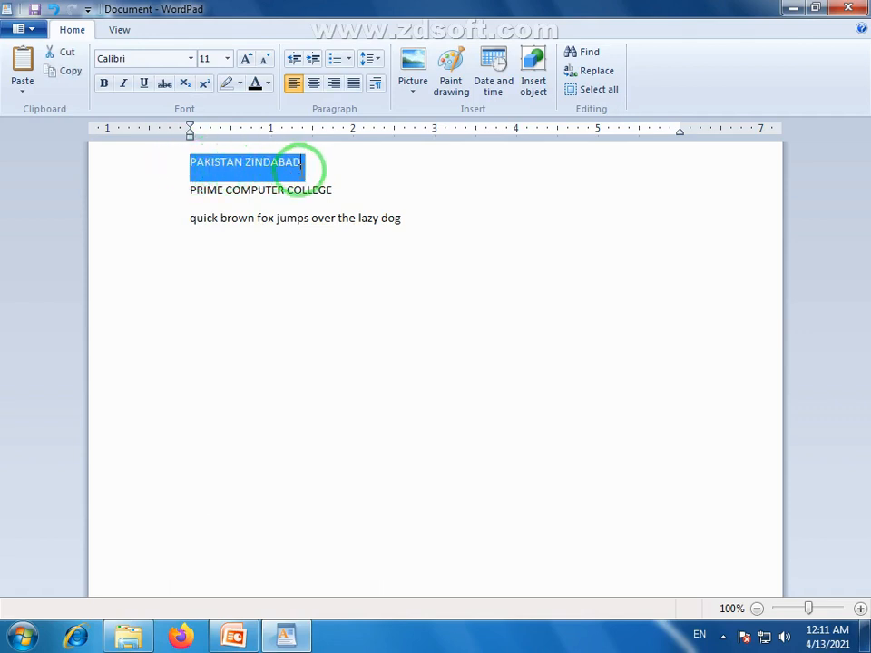
drag(311, 166, 186, 161)
click(177, 187)
click(410, 233)
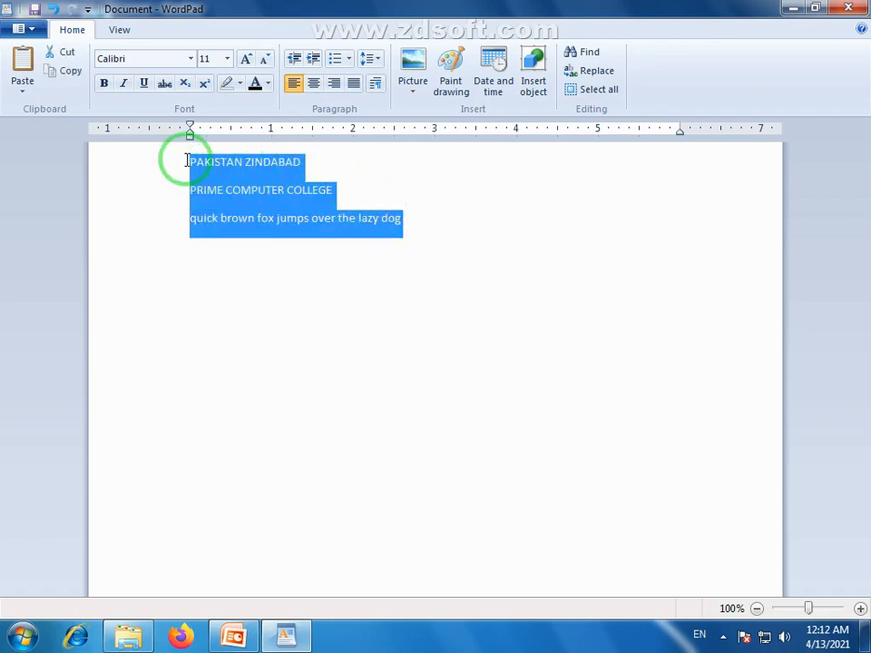
click(171, 177)
click(194, 173)
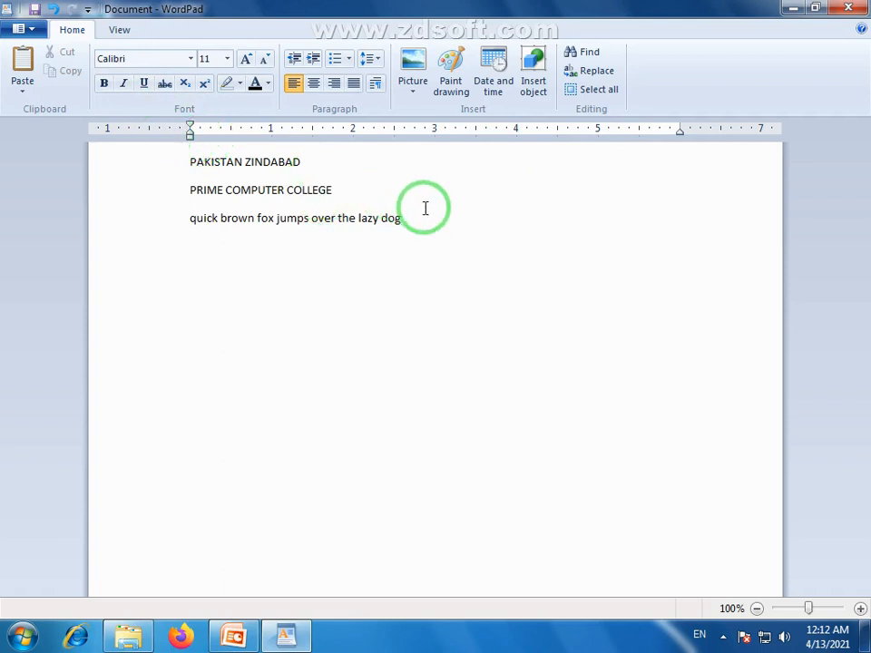
key(Up)
key(Up)
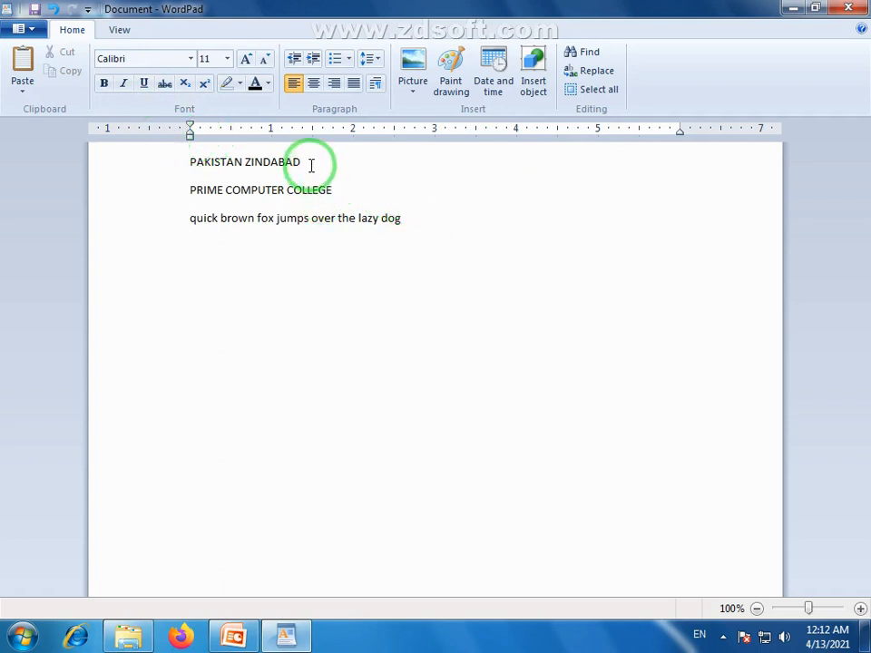
Step: Practise selecting the first line and its word "PAKISTAN" backwards from the line's end, clearing each selection
drag(288, 163, 208, 163)
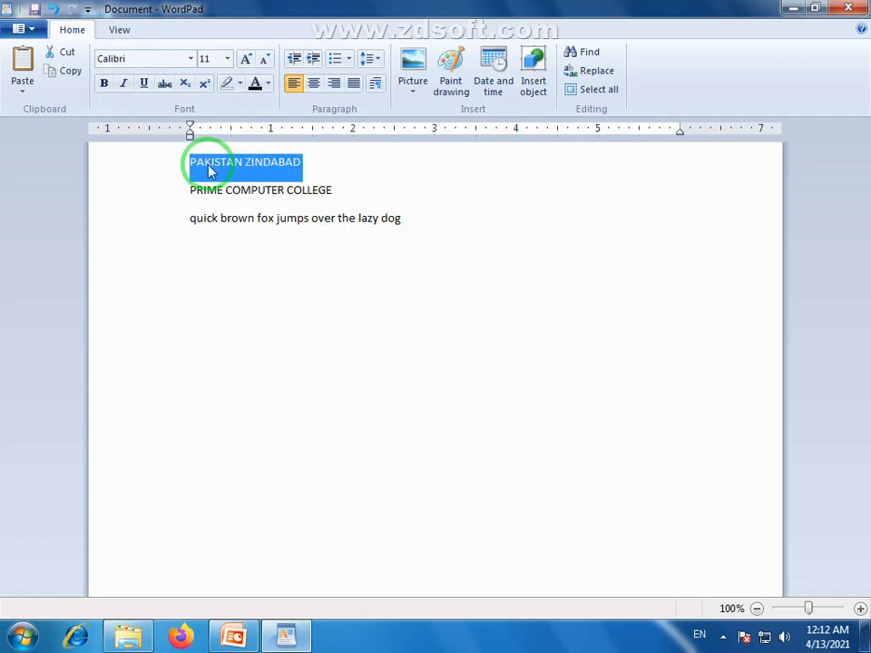
click(208, 166)
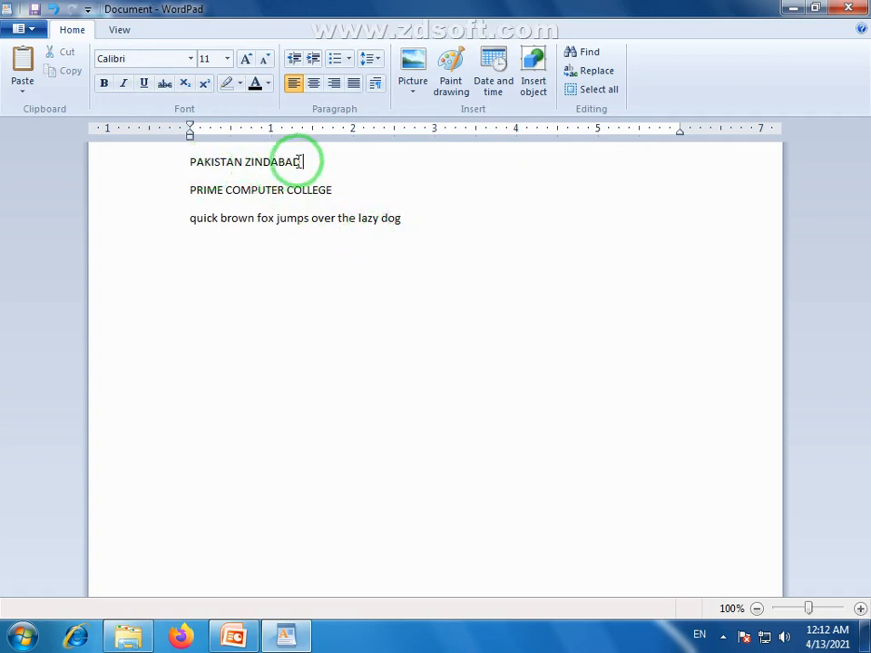
drag(302, 162, 216, 164)
click(216, 166)
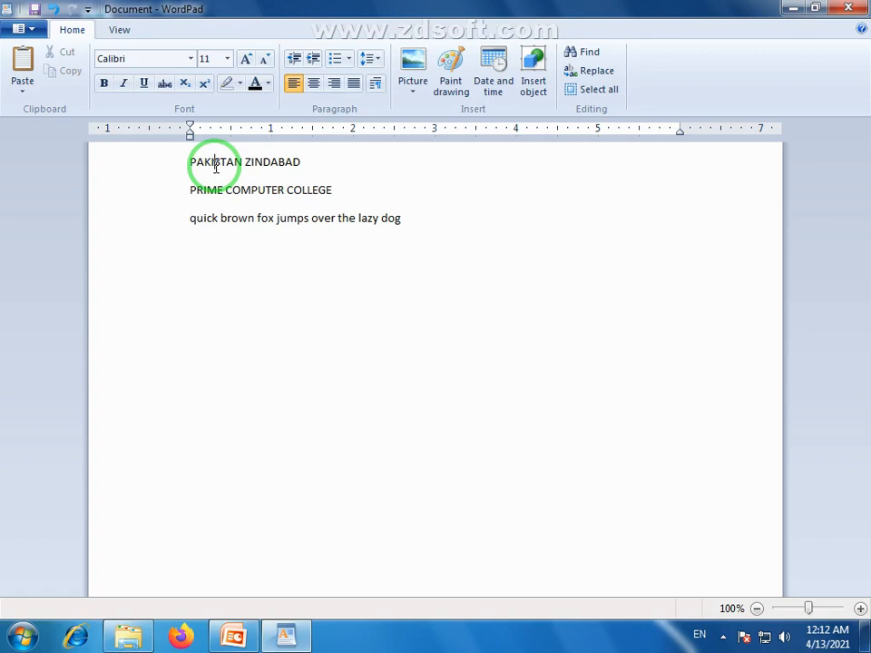
click(226, 166)
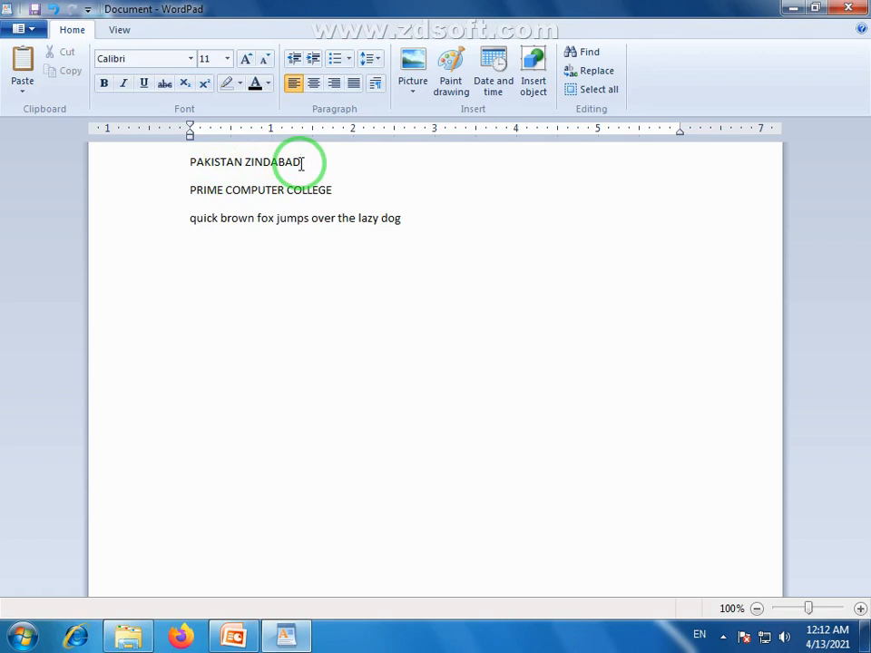
drag(302, 163, 149, 151)
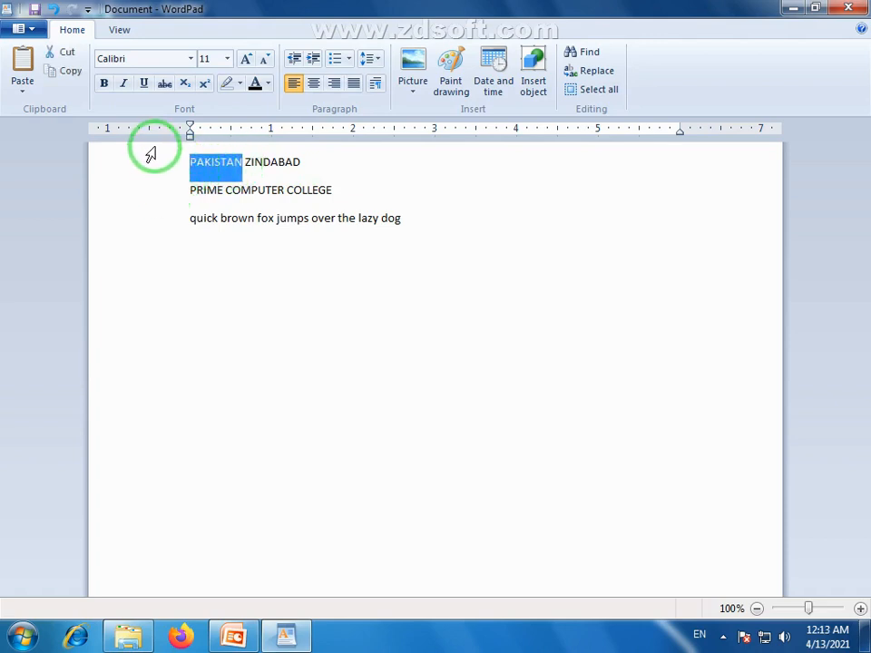
click(209, 168)
click(236, 171)
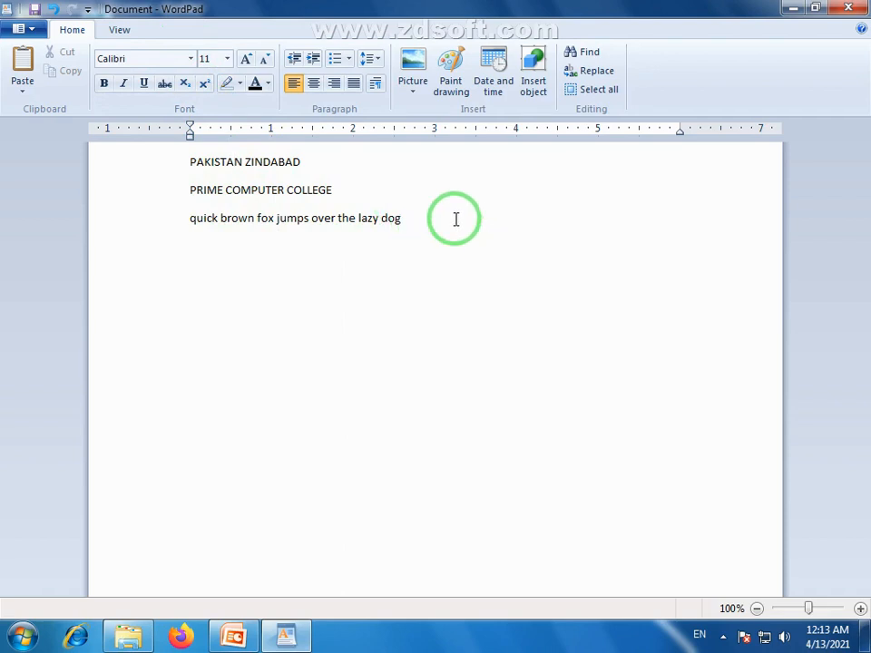
drag(305, 160, 211, 162)
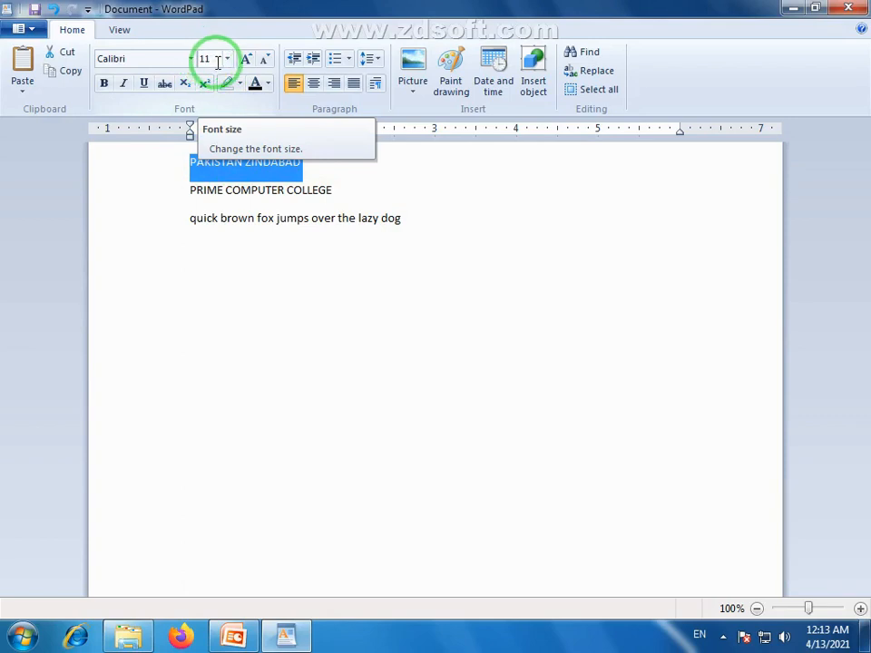
click(312, 186)
Step: Set the font size of all three lines to 22 and grow it to 26
drag(398, 229, 207, 155)
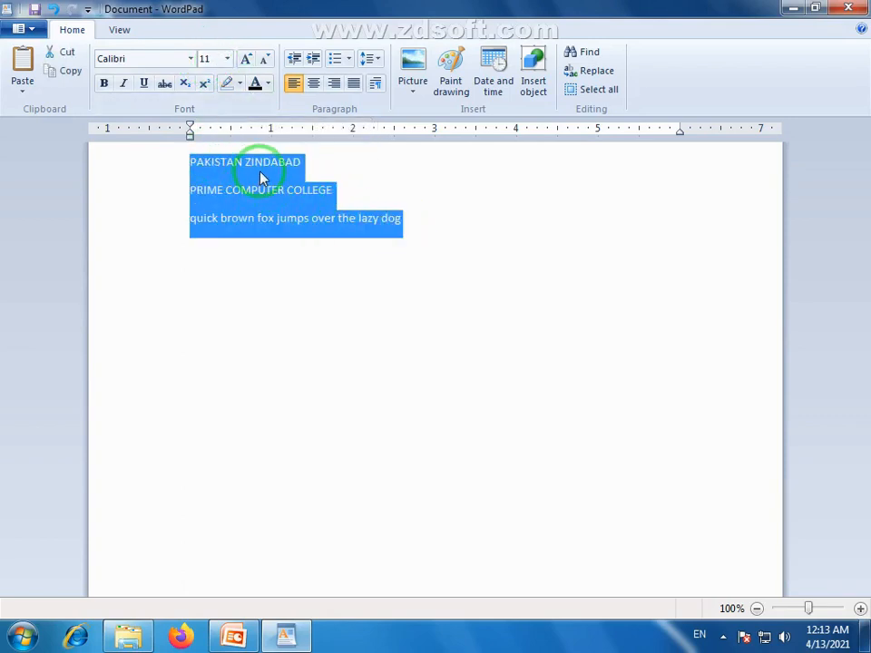
click(227, 58)
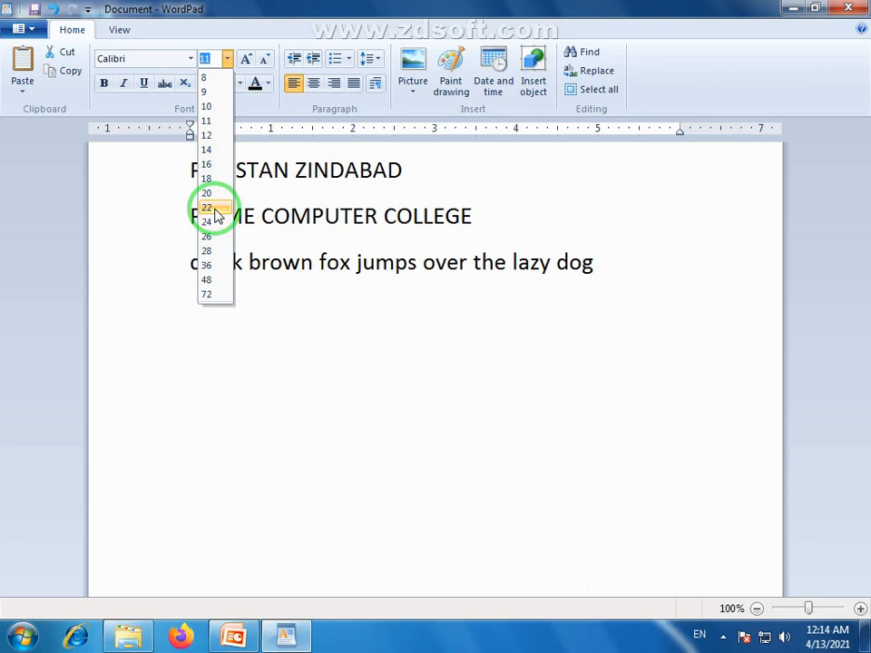
click(214, 207)
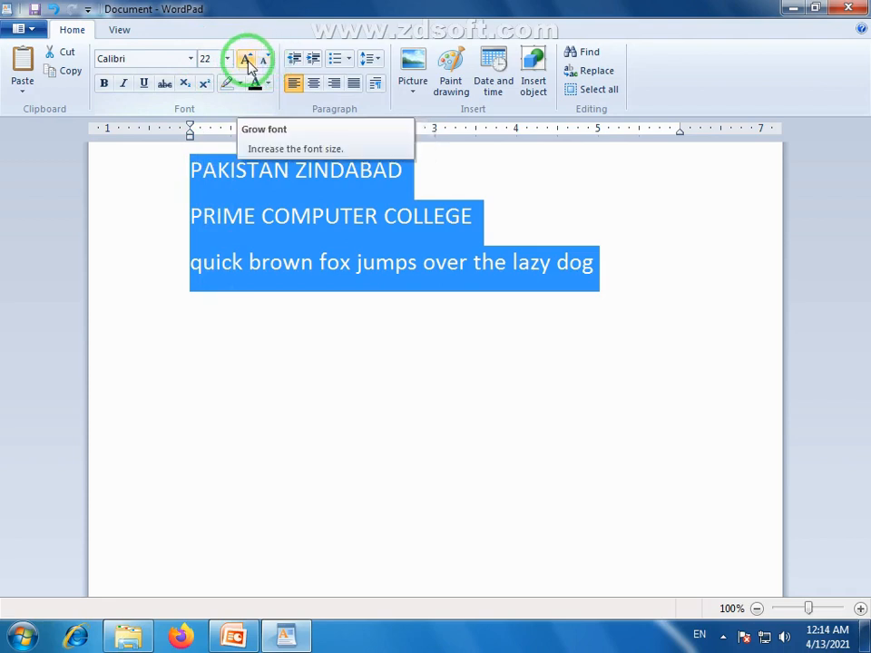
click(249, 60)
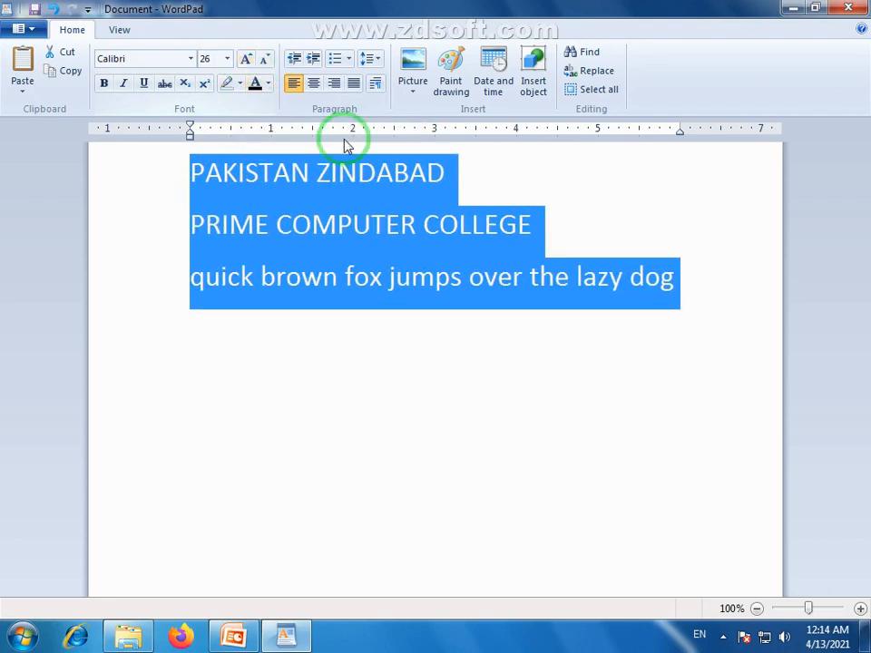
Step: Grow the font of the "PAKISTAN ZINDABAD" line stepwise to size 36
click(377, 172)
click(443, 172)
drag(443, 172, 211, 174)
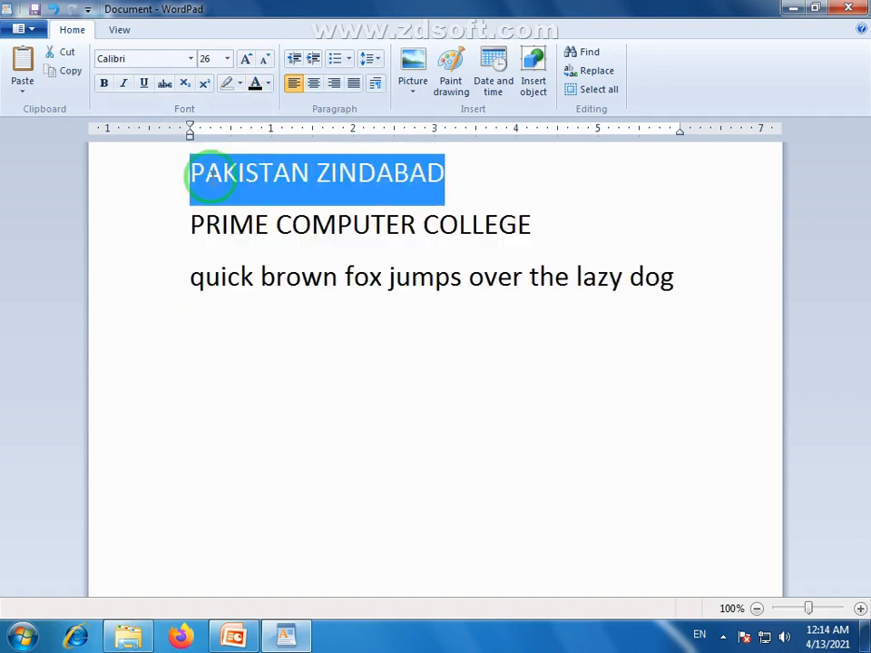
click(249, 62)
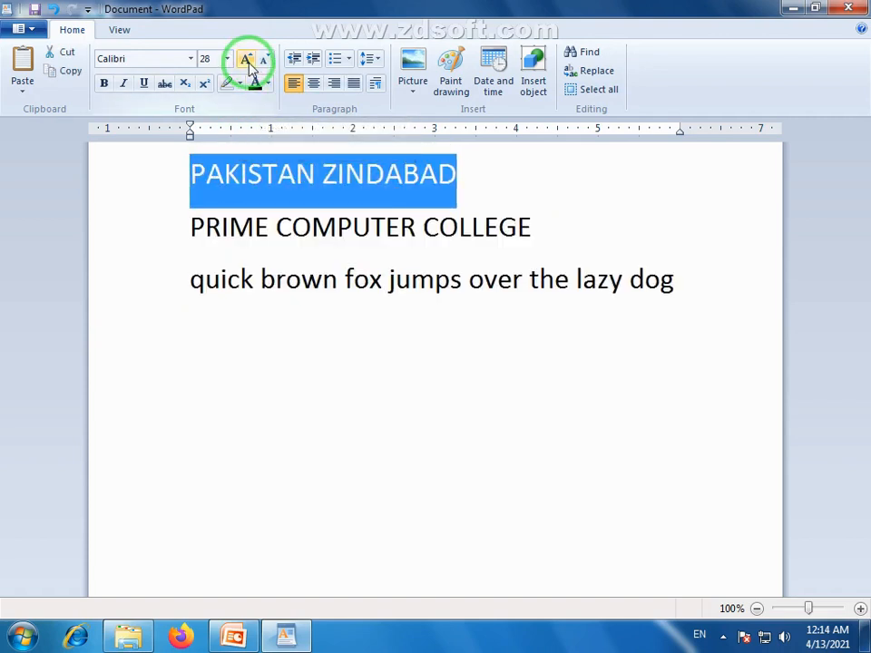
click(249, 62)
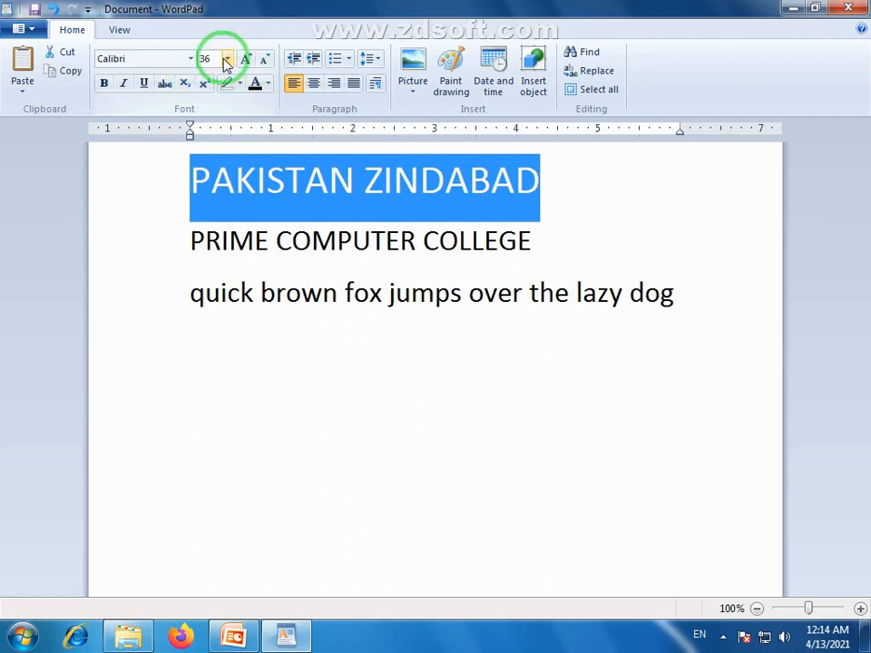
Step: Shrink the "PAKISTAN ZINDABAD" line stepwise to size 22, and grow it to 26
click(266, 62)
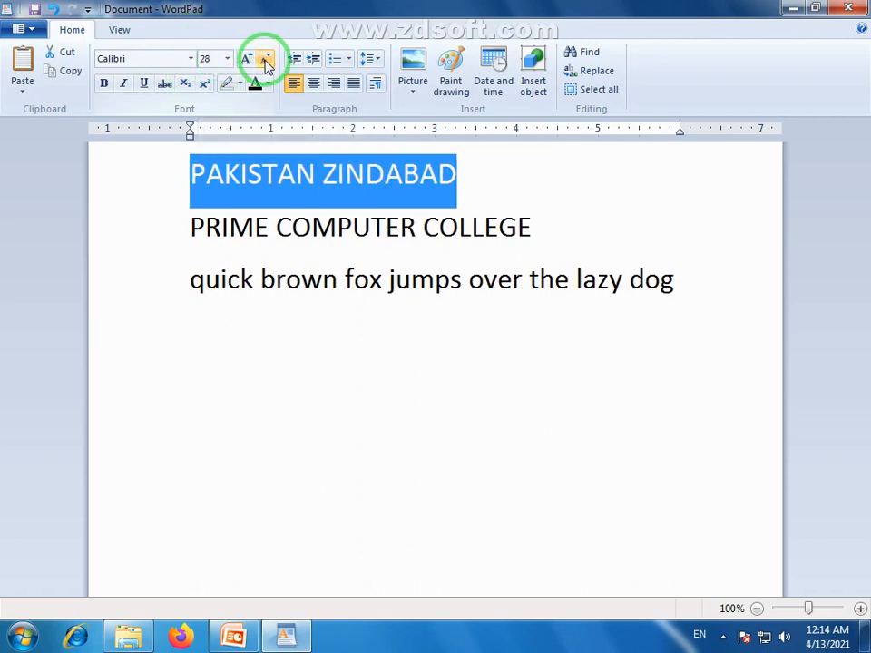
click(266, 62)
click(266, 62)
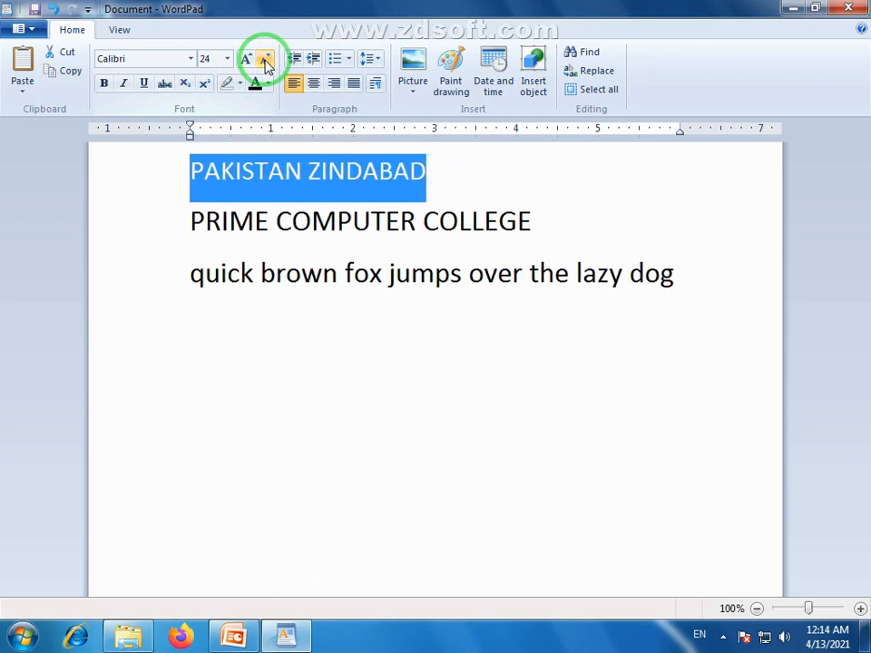
click(266, 62)
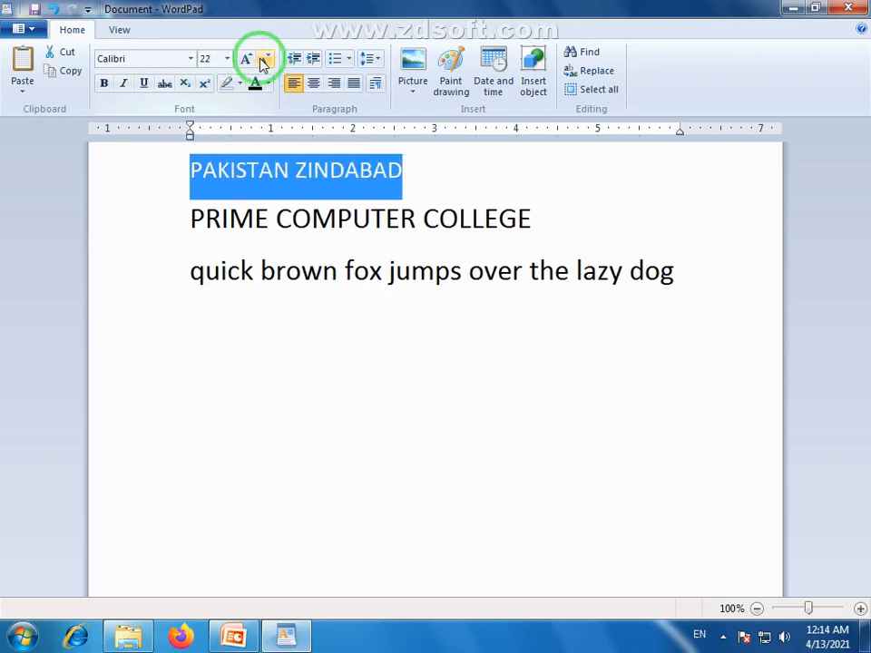
click(245, 62)
click(246, 62)
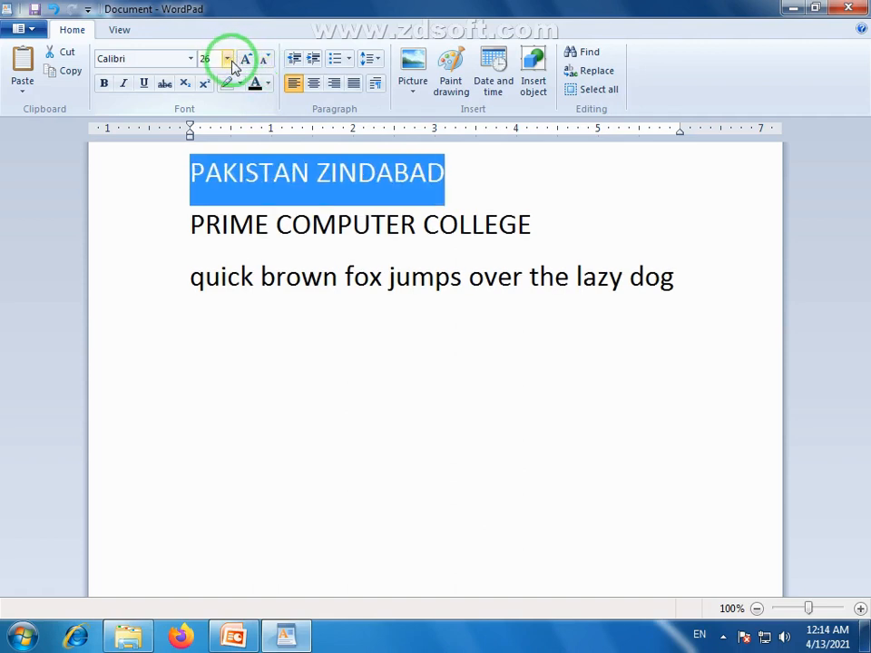
click(259, 209)
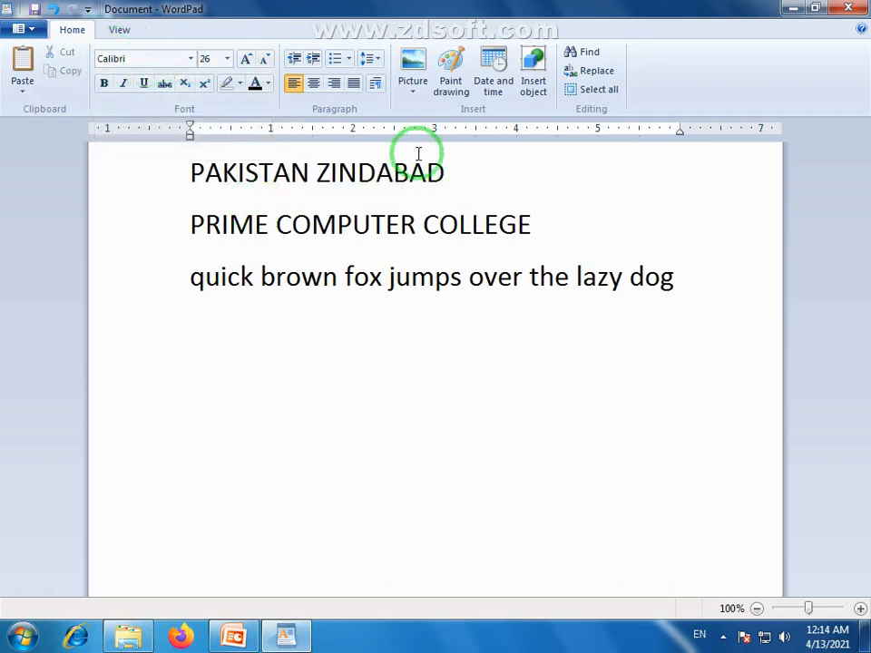
Step: Change the font of the "PAKISTAN ZINDABAD" line to AA Sameer Asmaak
click(441, 171)
drag(441, 172, 229, 163)
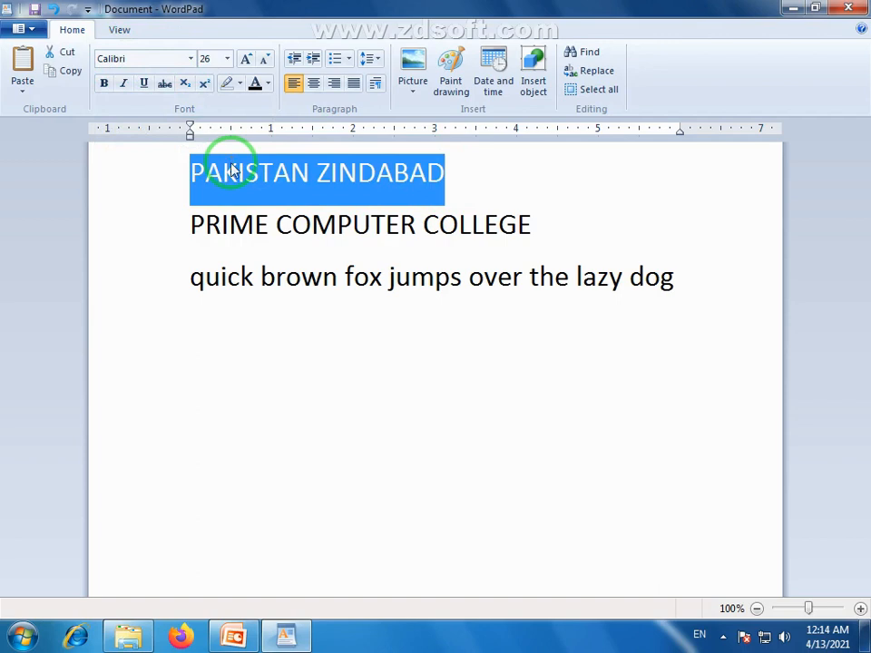
click(191, 60)
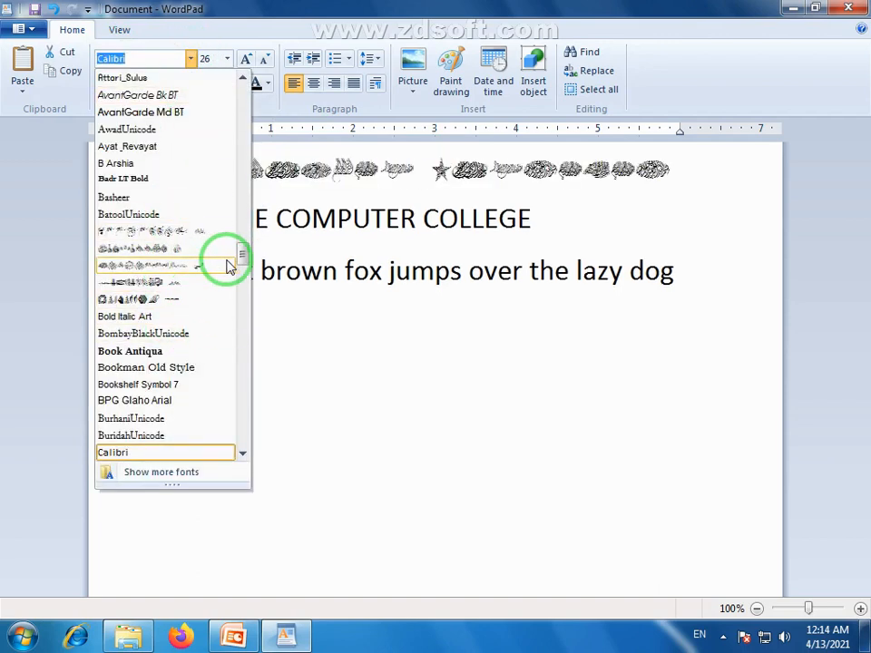
drag(241, 257, 243, 73)
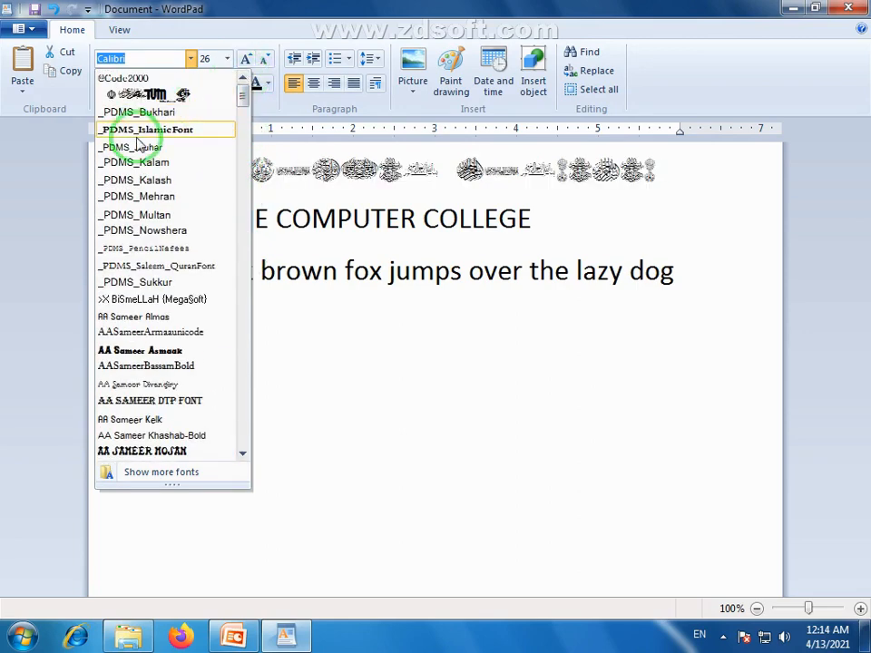
scroll(155, 291, down, 1)
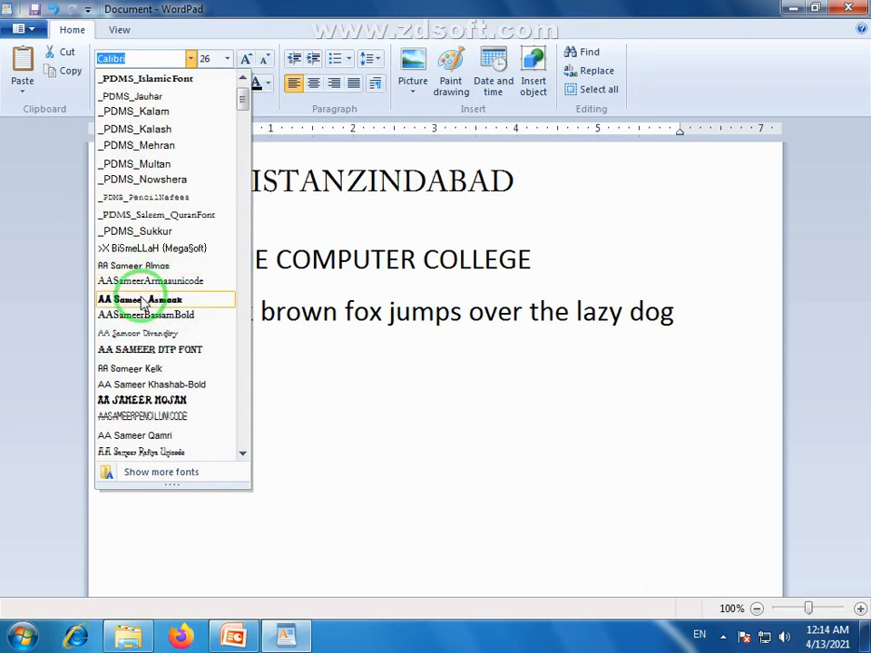
click(142, 300)
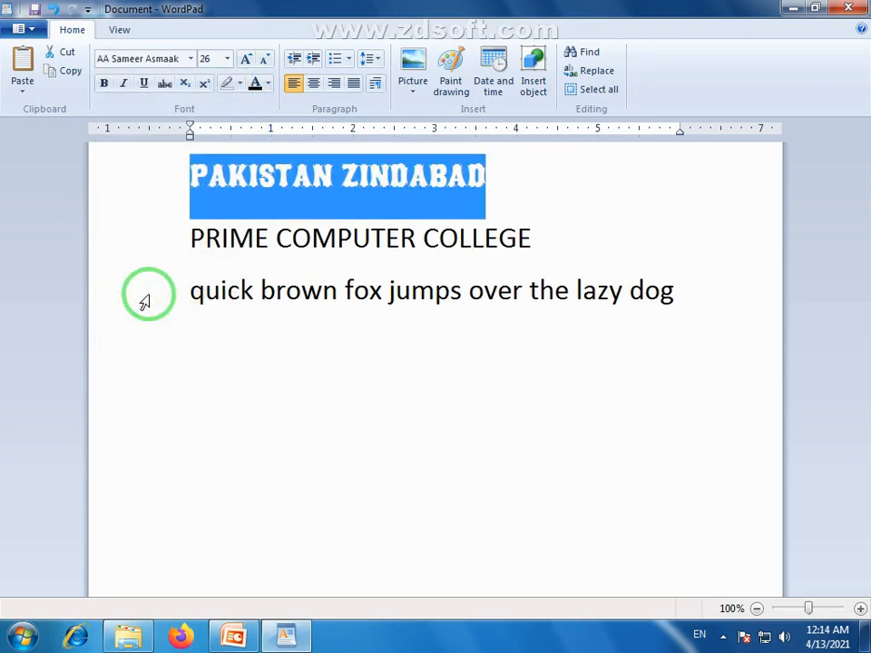
click(385, 195)
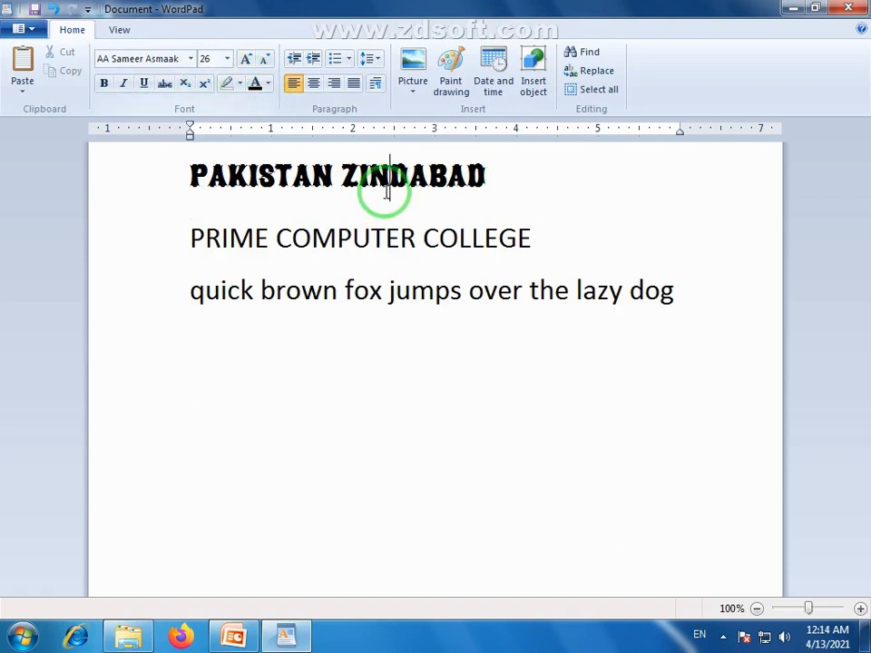
Step: Change the font of the "PRIME COMPUTER COLLEGE" line to Book Antiqua
drag(546, 241, 192, 239)
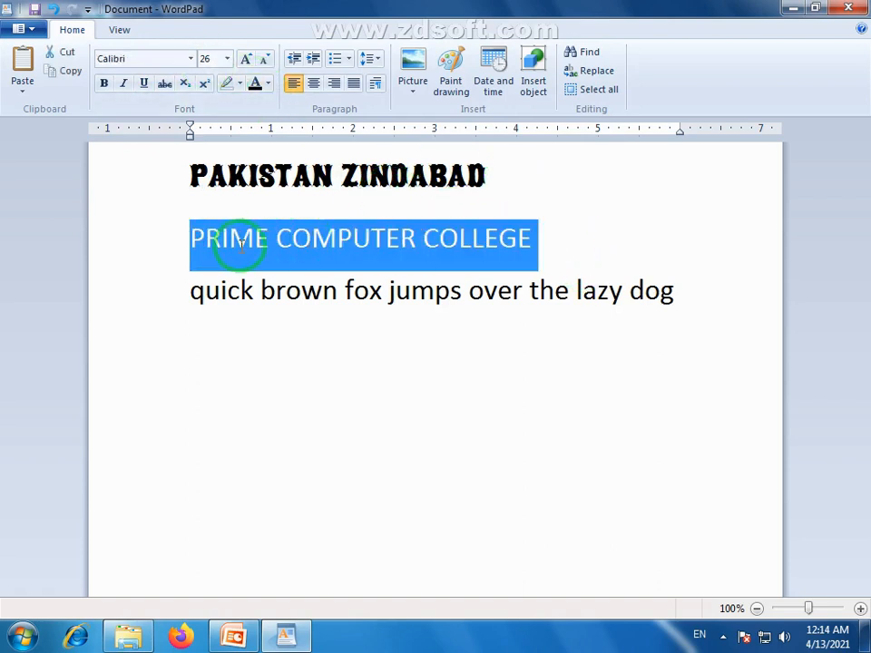
click(191, 59)
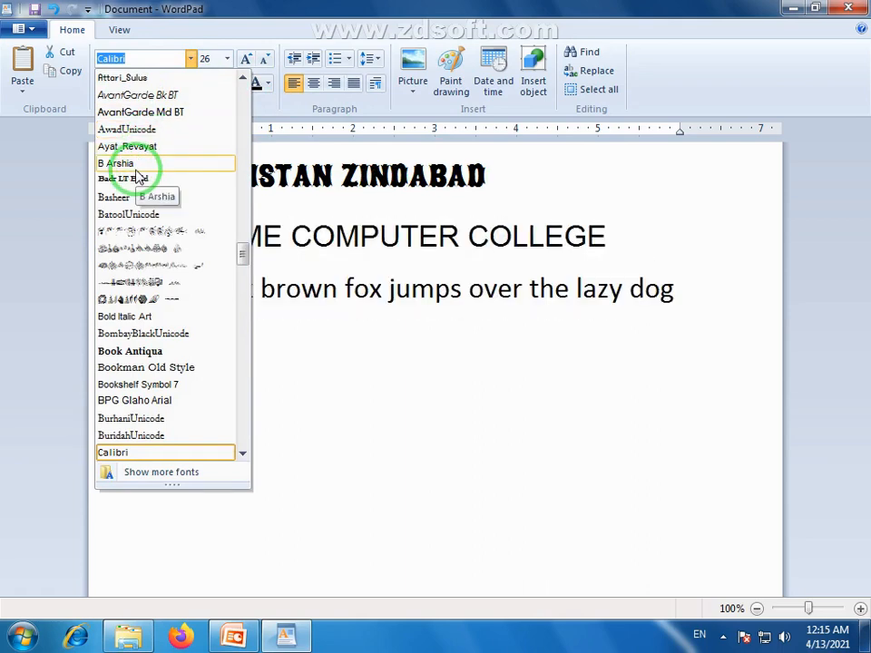
click(145, 353)
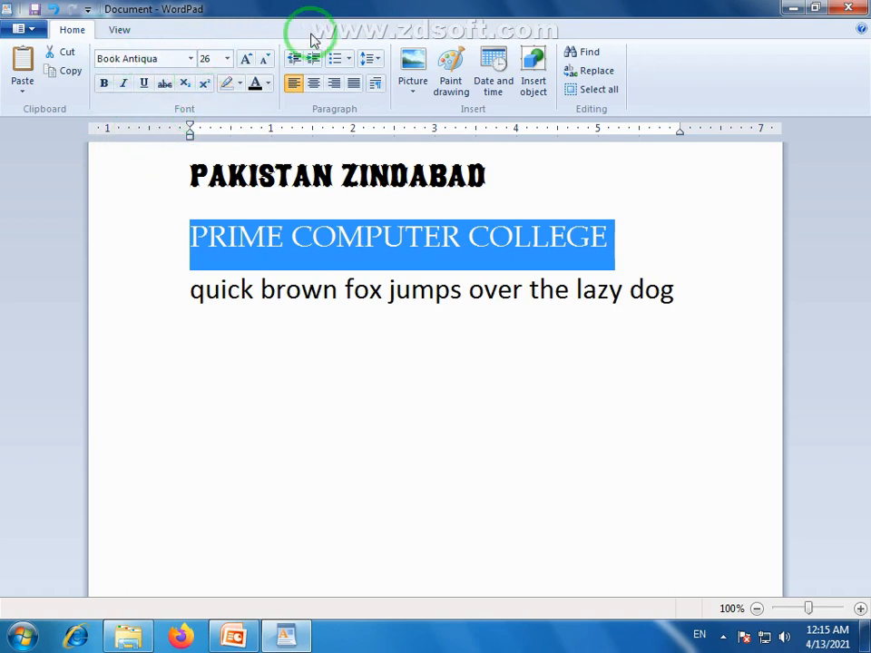
click(315, 234)
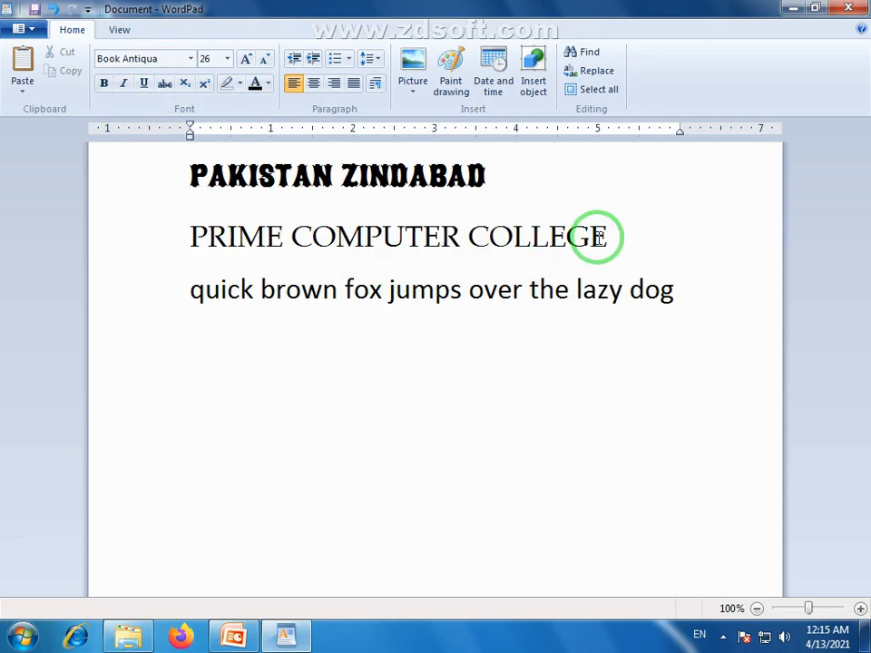
Step: Make the "PRIME COMPUTER COLLEGE" line bold
drag(598, 236, 192, 240)
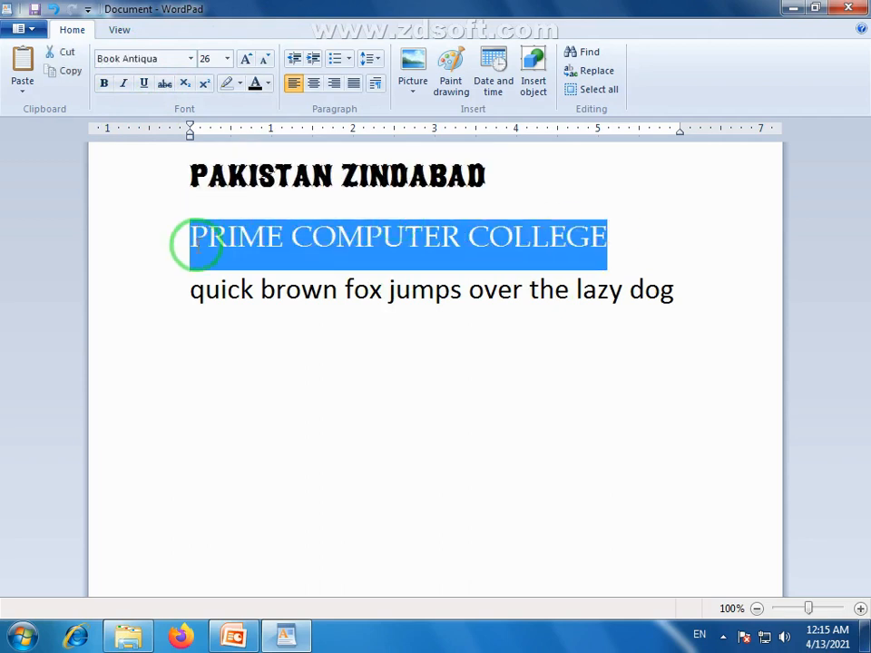
click(104, 83)
click(341, 234)
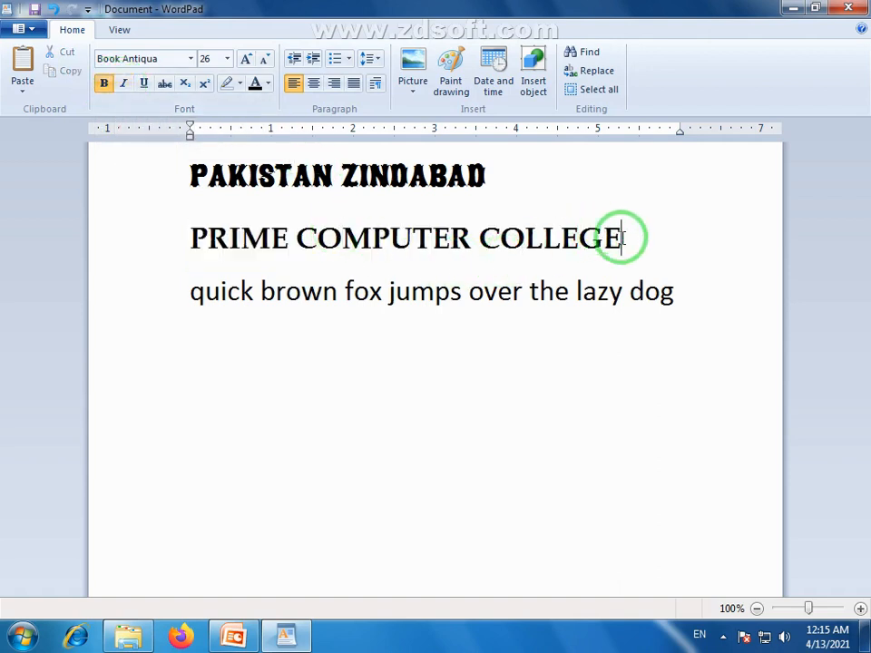
Step: Remove the bold formatting from the whole "PRIME COMPUTER COLLEGE" line
drag(619, 238, 190, 247)
click(104, 84)
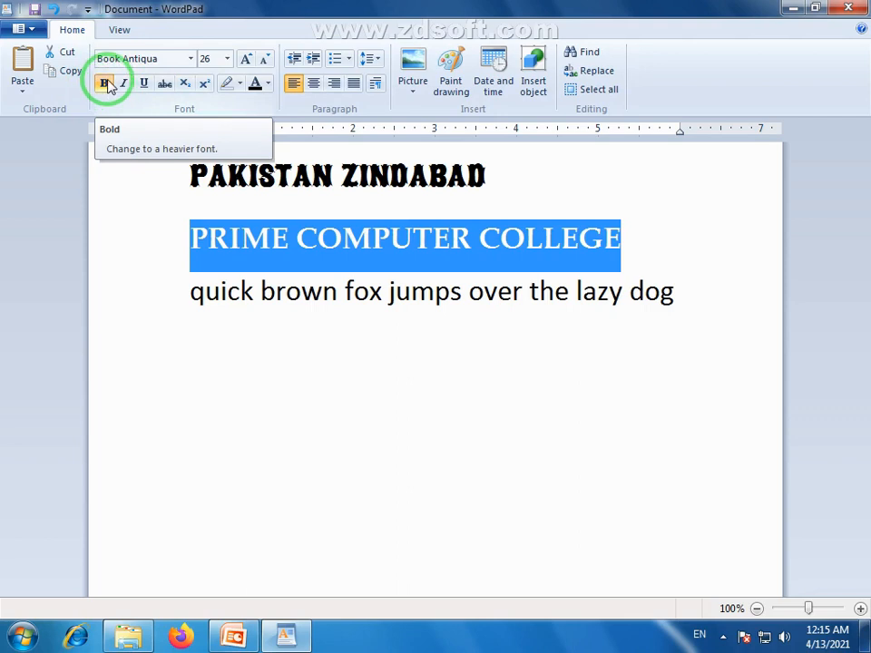
click(104, 84)
click(369, 322)
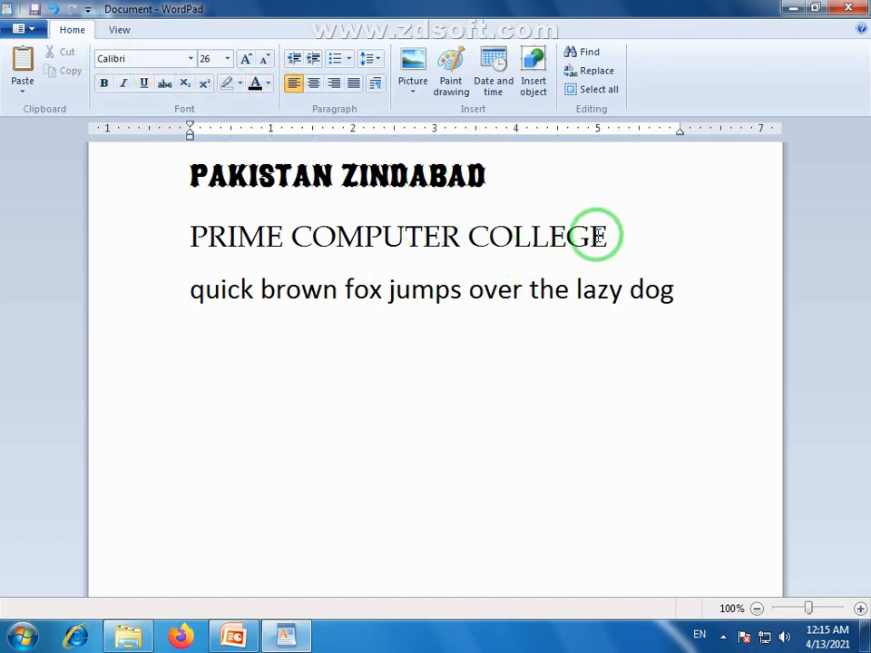
Step: Make only the word "PRIME" bold in the "PRIME COMPUTER COLLEGE" line
drag(607, 234, 400, 234)
click(367, 238)
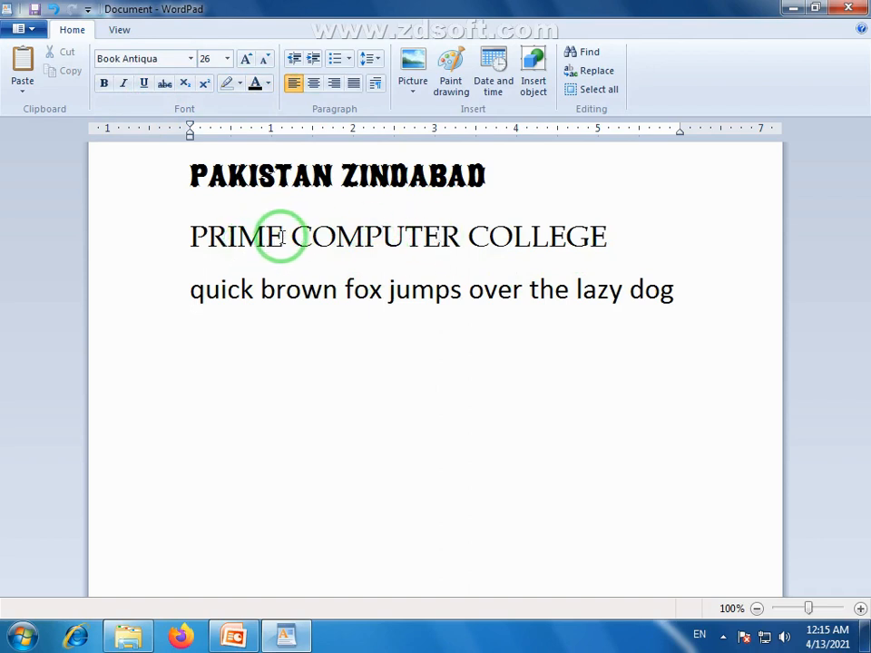
drag(283, 237, 204, 255)
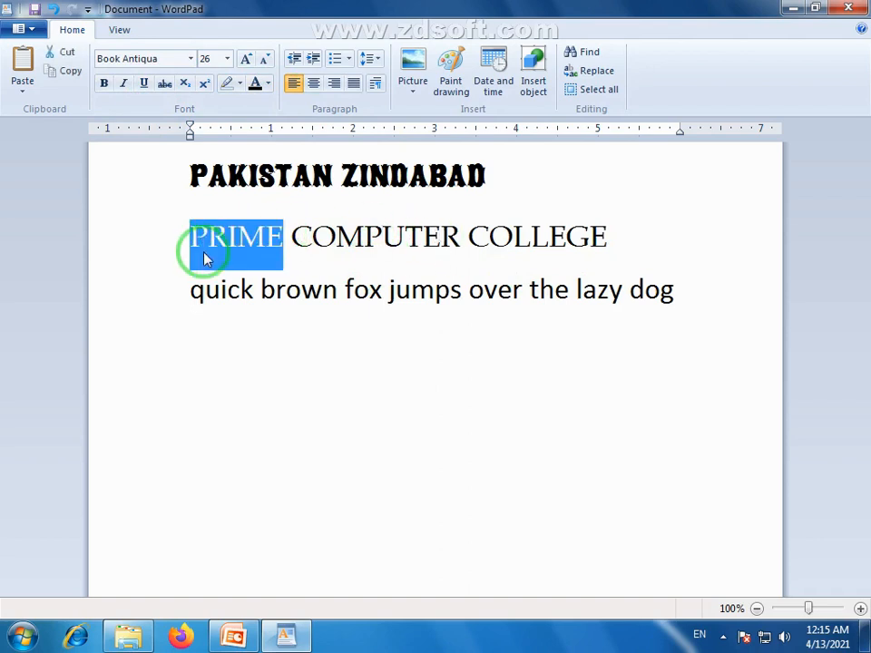
click(103, 83)
click(282, 303)
click(367, 241)
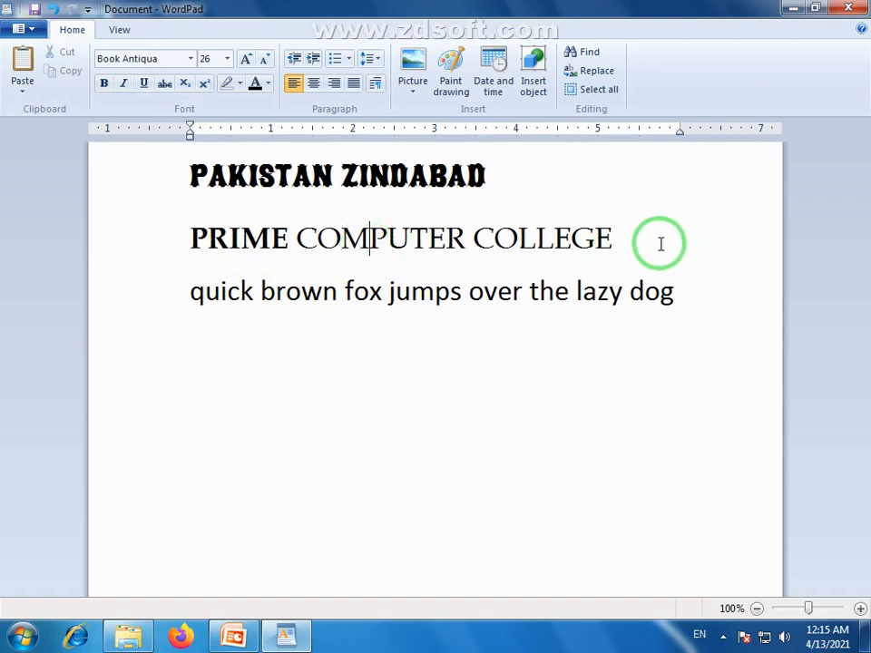
drag(622, 236, 399, 238)
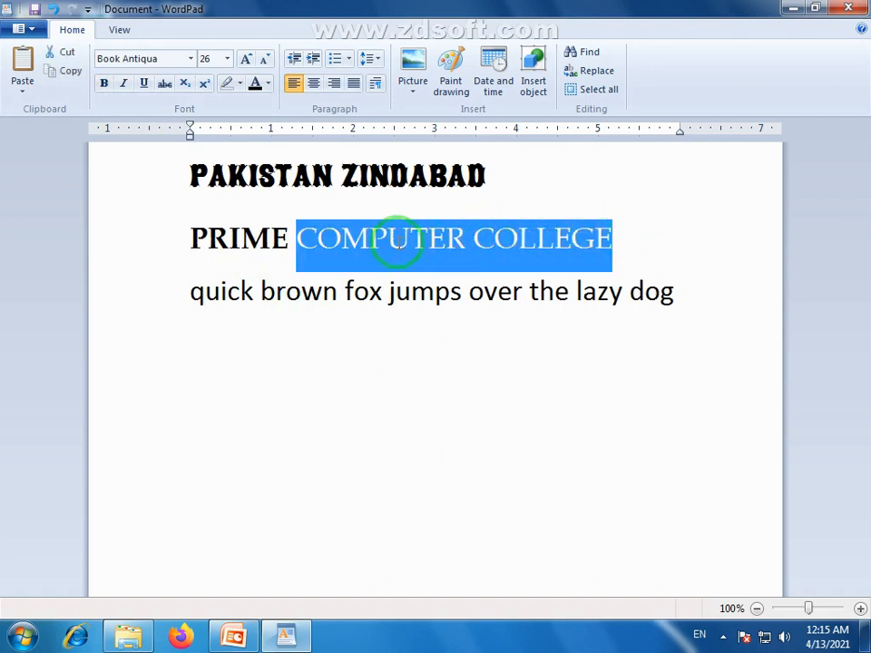
click(309, 252)
drag(210, 243, 560, 237)
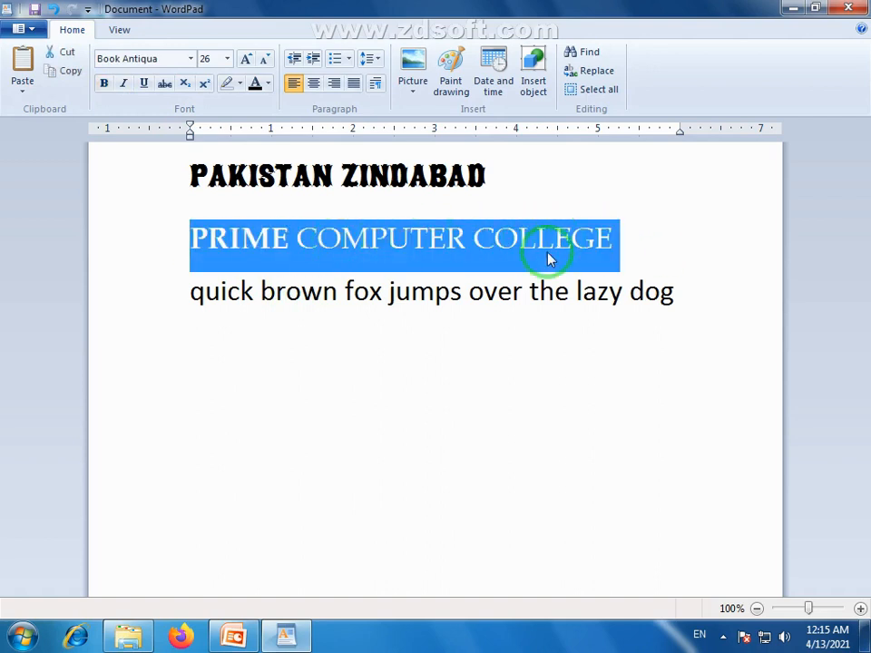
click(548, 252)
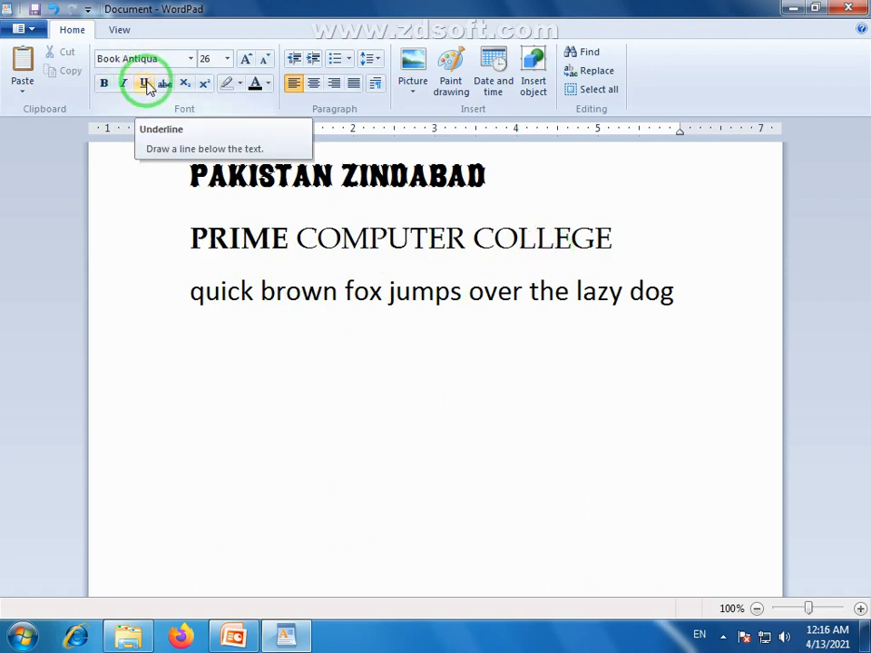
Step: Underline the words "COMPUTER COLLEGE" in the second line
click(294, 231)
drag(614, 237, 404, 234)
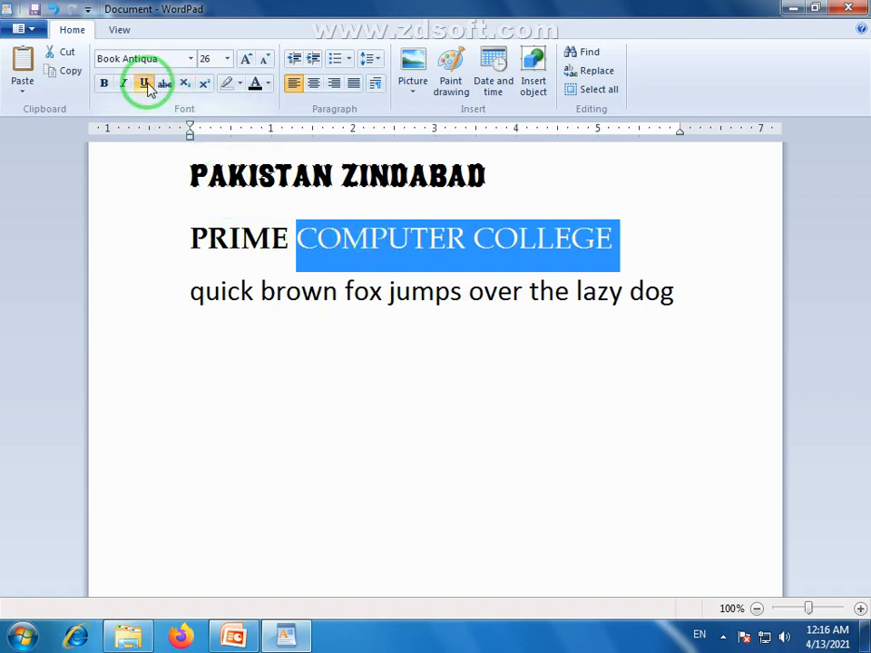
click(144, 84)
click(514, 329)
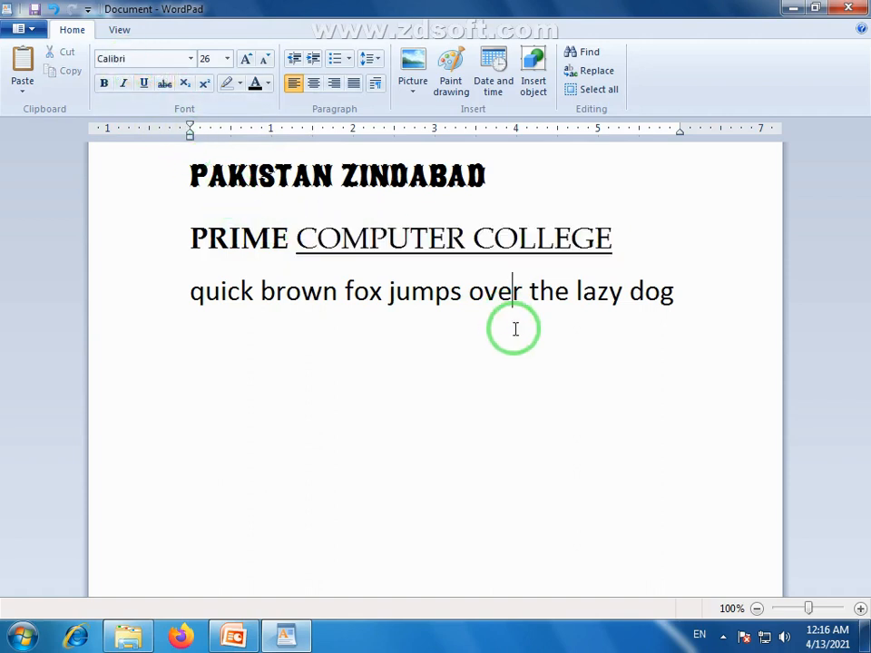
drag(616, 242, 352, 242)
click(361, 266)
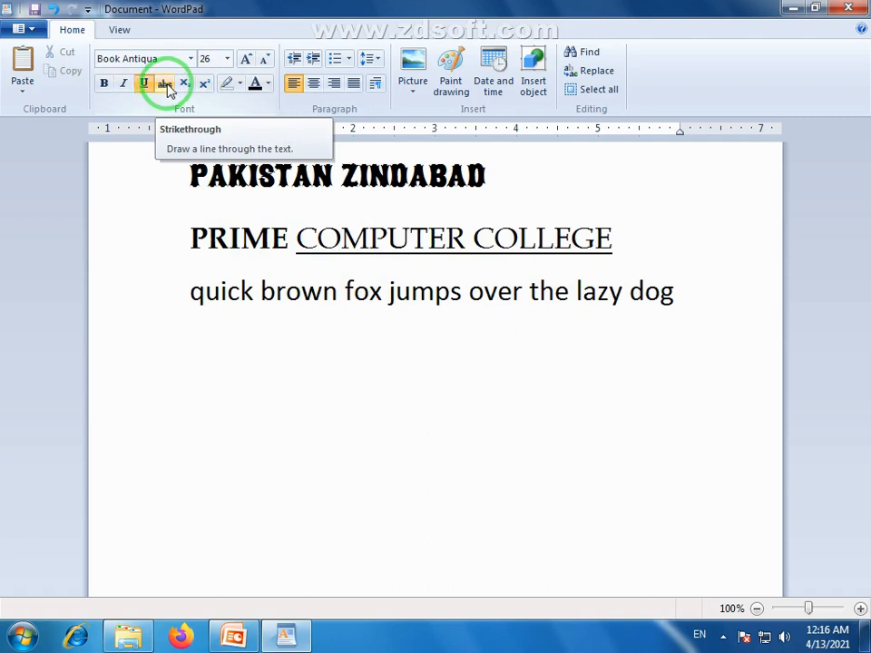
Step: Apply strikethrough to the words "lazy dog" at the end of the third line
click(672, 294)
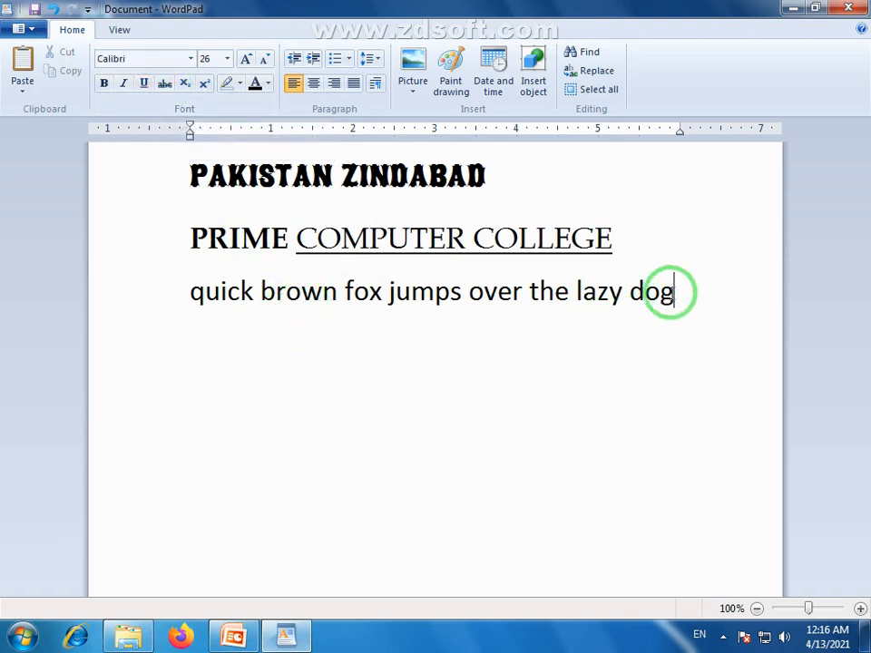
drag(671, 294, 599, 294)
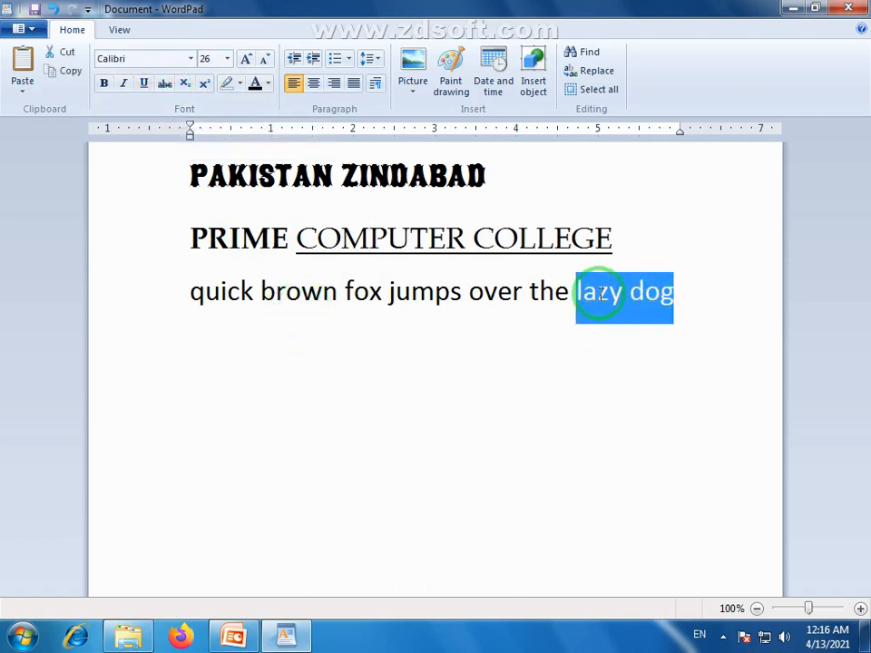
click(164, 82)
click(519, 429)
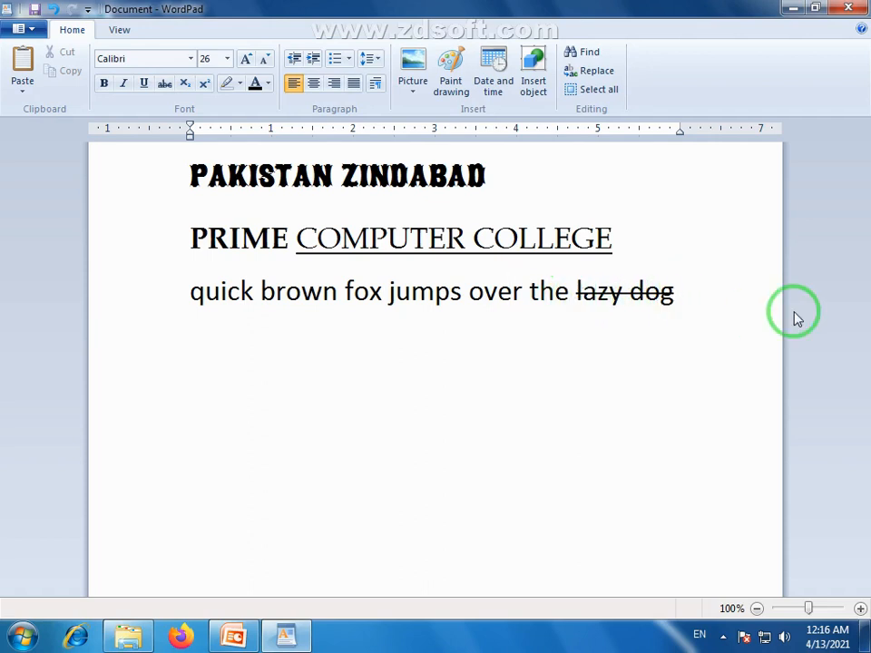
click(167, 91)
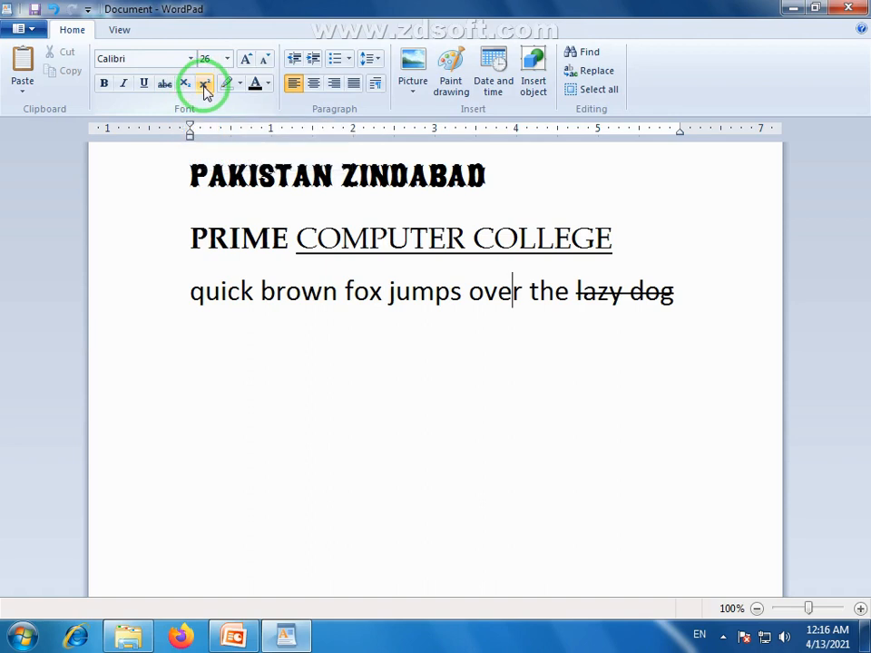
Step: Add "1st" without strikethrough on a new line below the "quick brown fox" sentence, and format its "st" as superscript
click(676, 292)
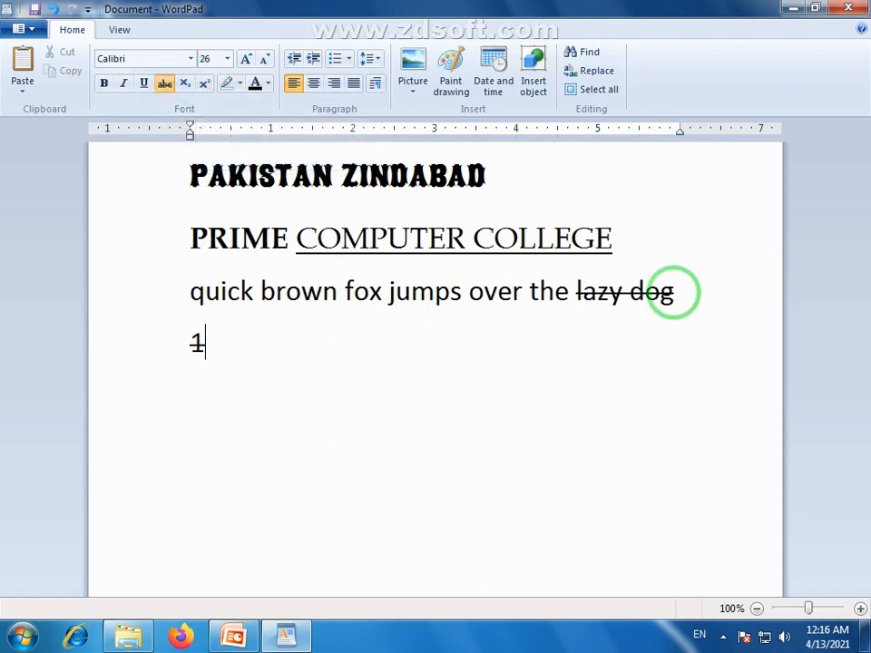
key(Return)
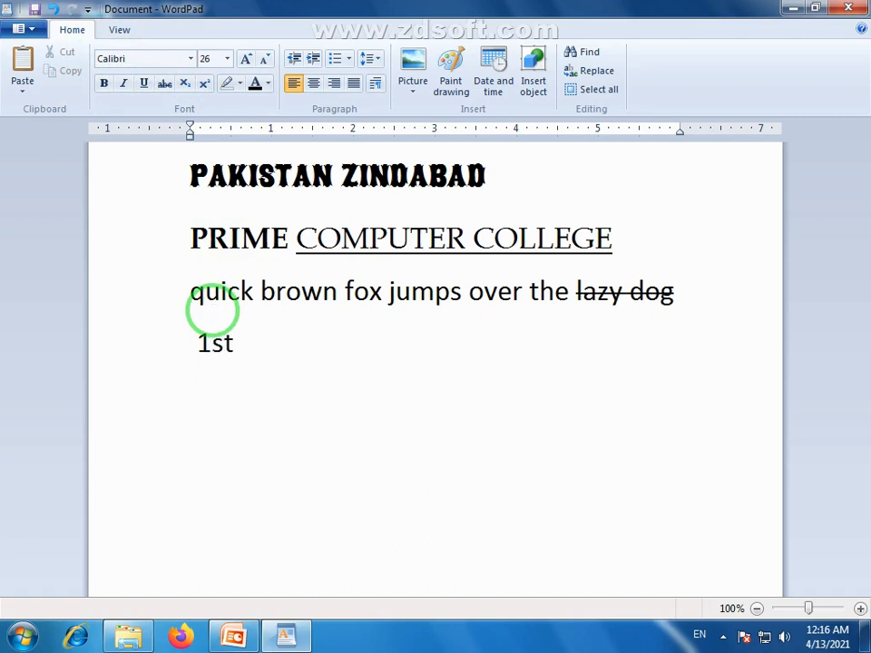
drag(236, 342, 212, 343)
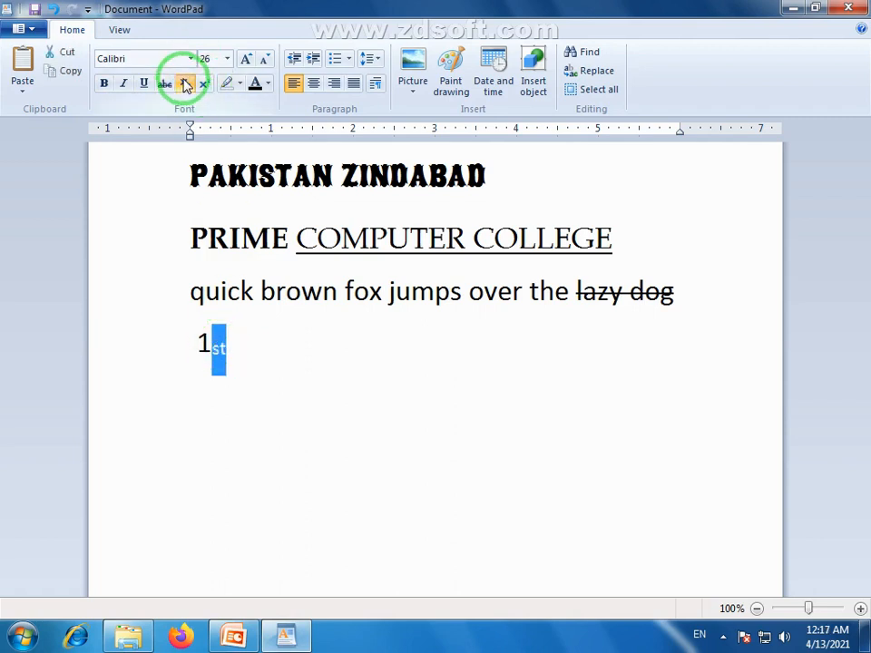
click(204, 83)
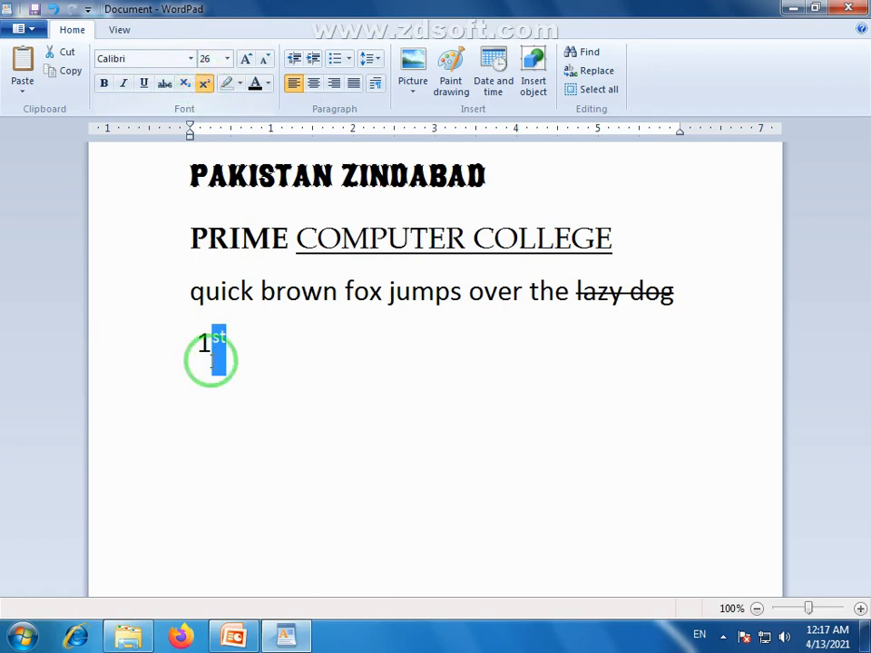
click(210, 352)
drag(230, 343, 175, 351)
click(228, 387)
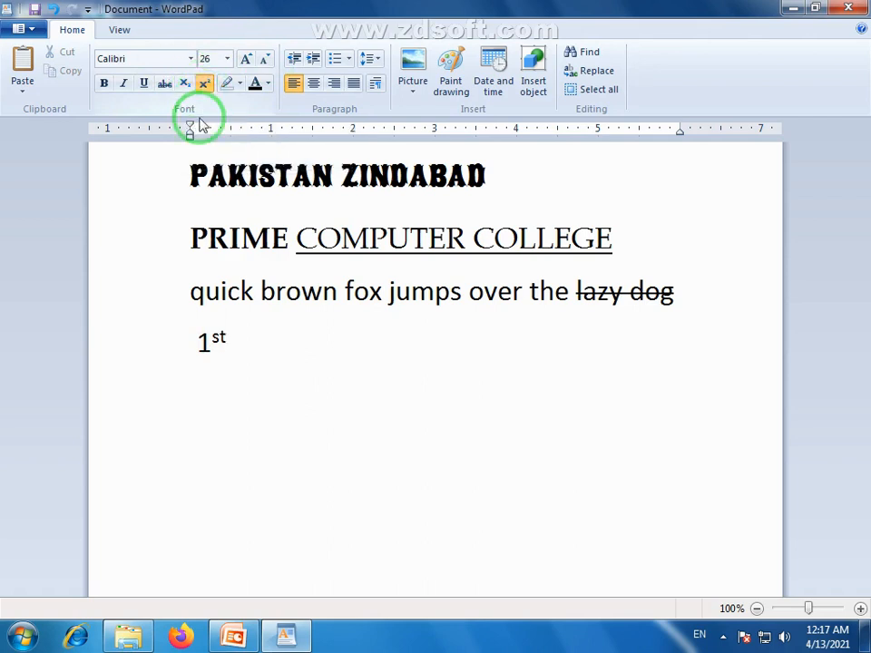
click(243, 333)
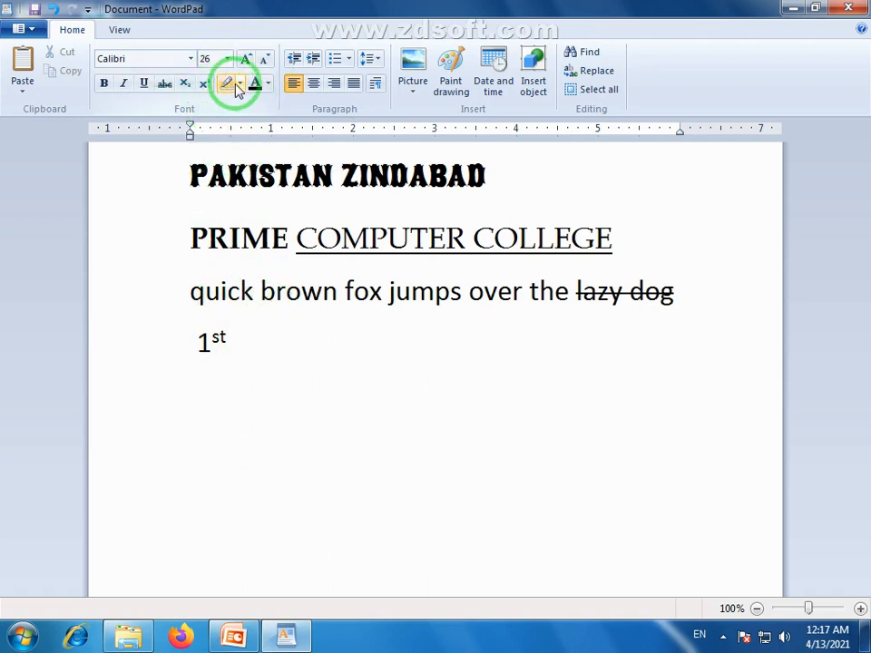
Step: Change the text color of the "PAKISTAN ZINDABAD" line to green
click(464, 178)
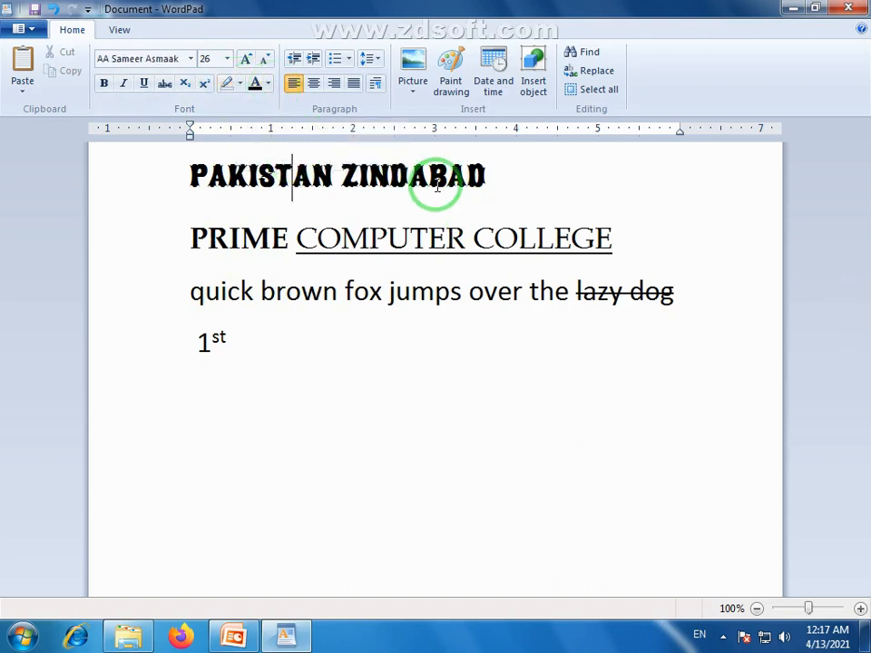
drag(484, 174, 298, 175)
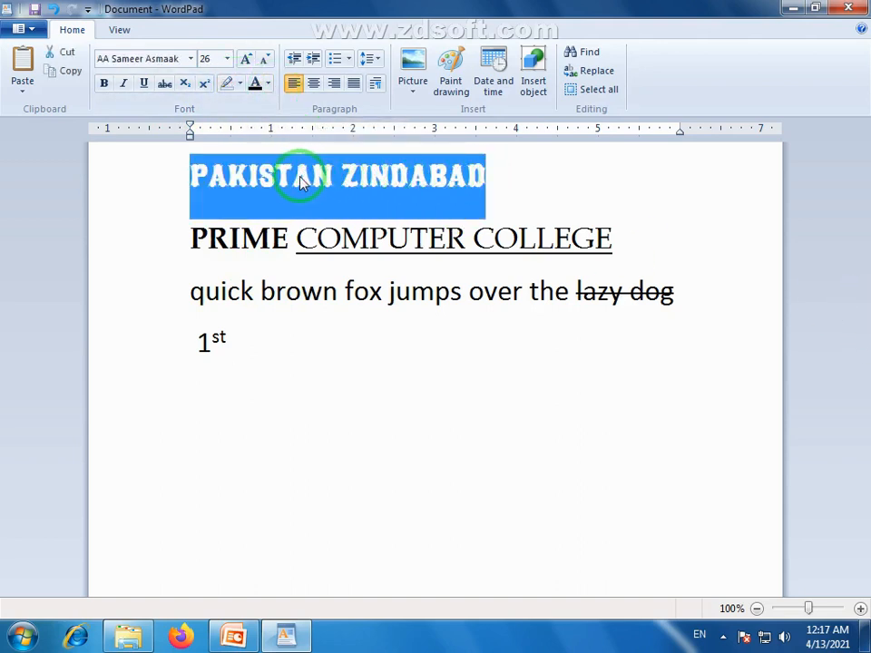
click(291, 175)
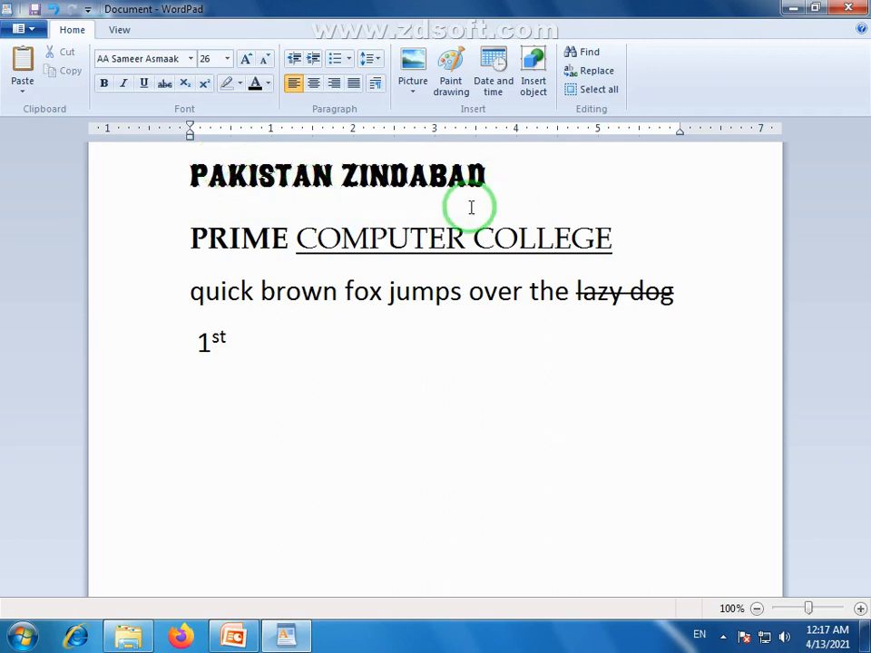
drag(462, 175, 221, 181)
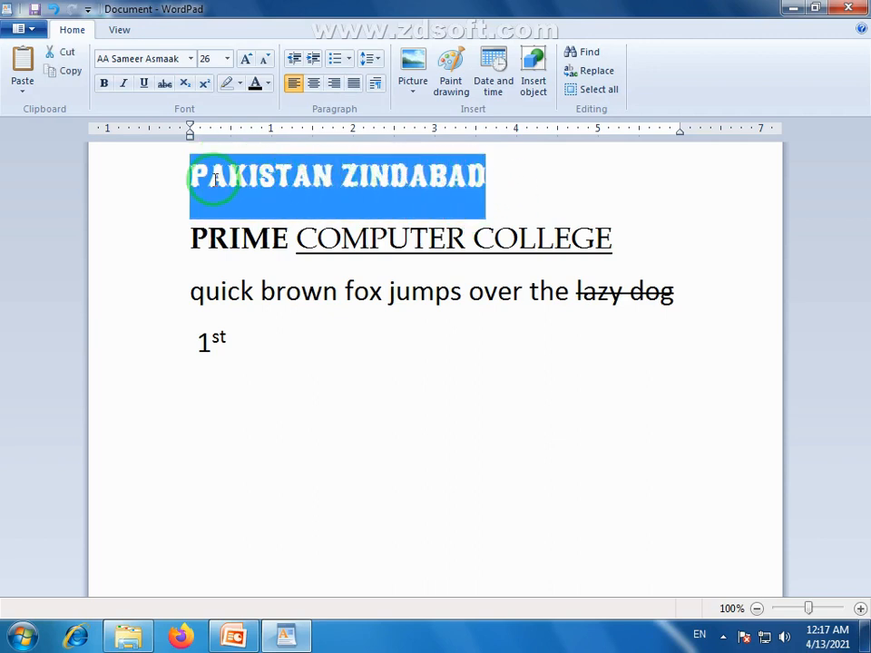
click(269, 87)
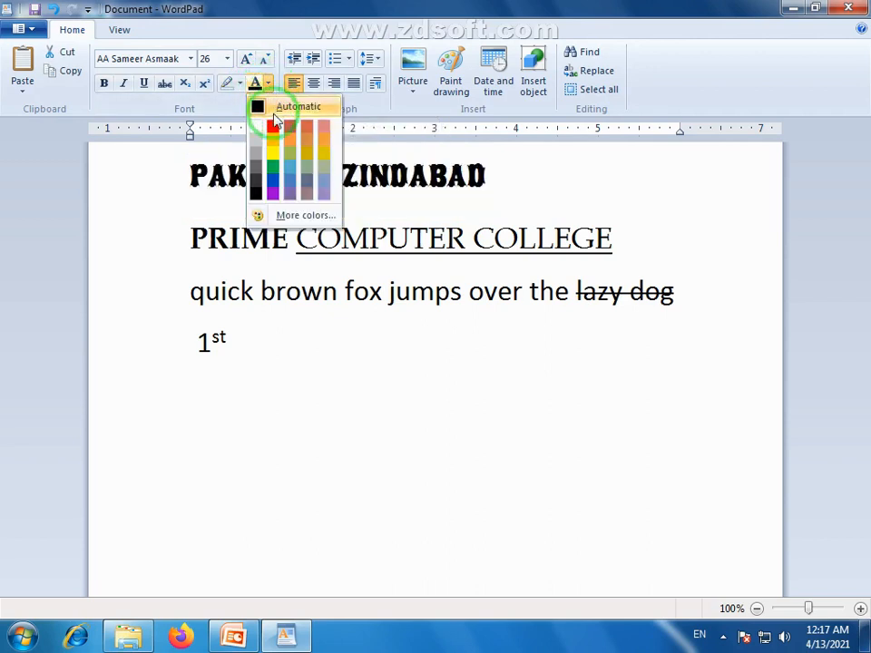
click(273, 169)
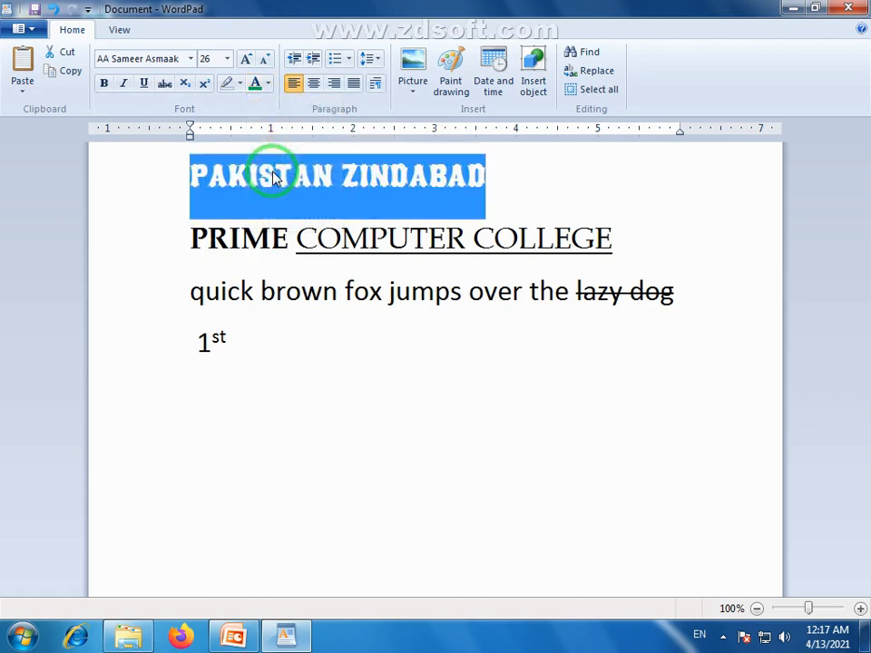
click(288, 182)
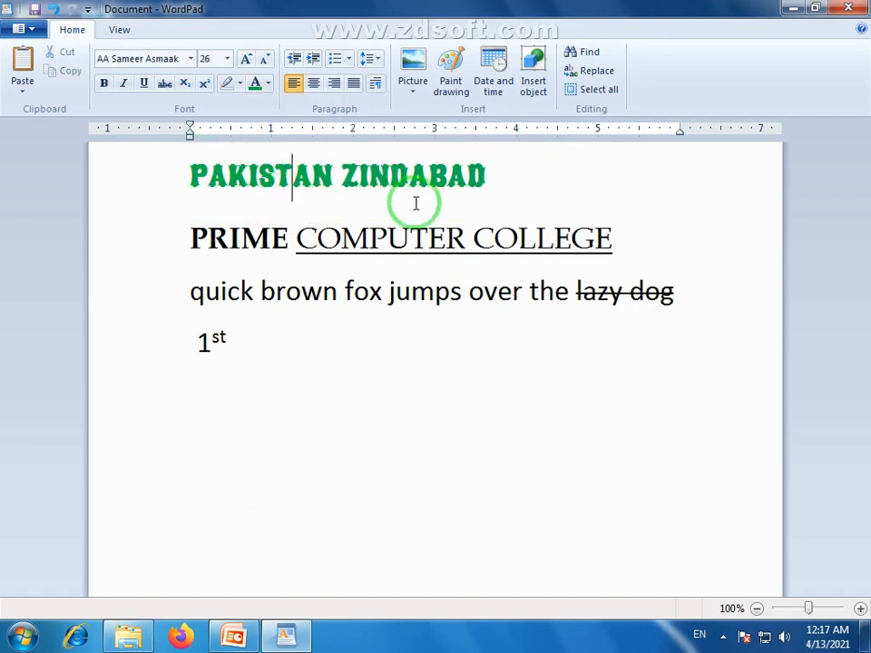
Step: Highlight the word "PRIME" in yellow
click(313, 245)
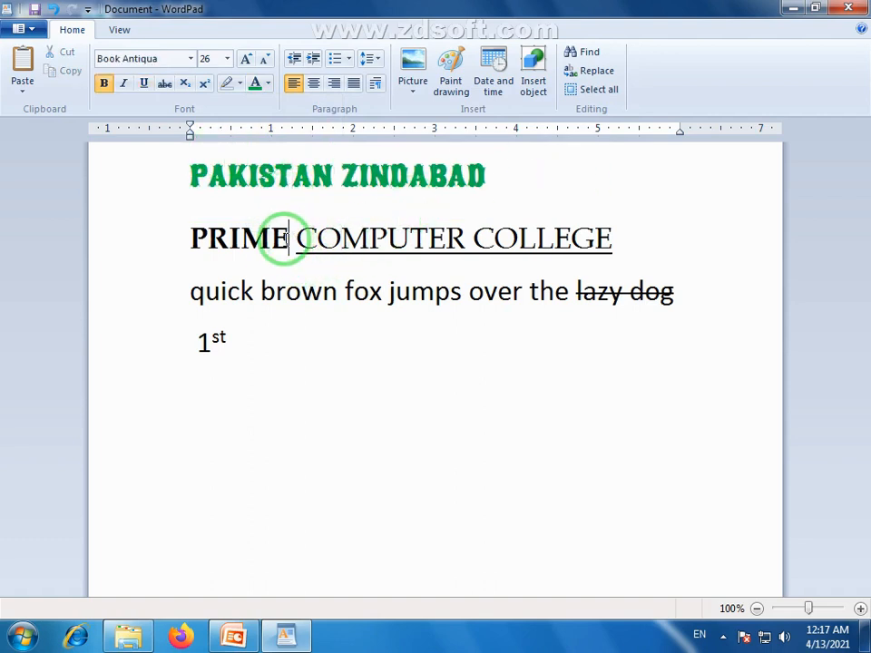
drag(288, 238, 202, 241)
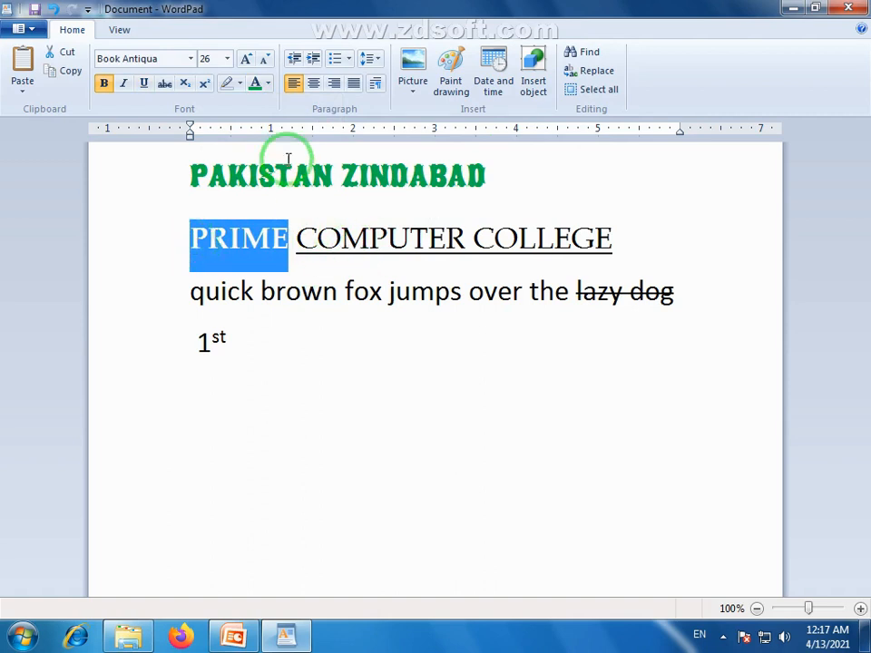
click(241, 83)
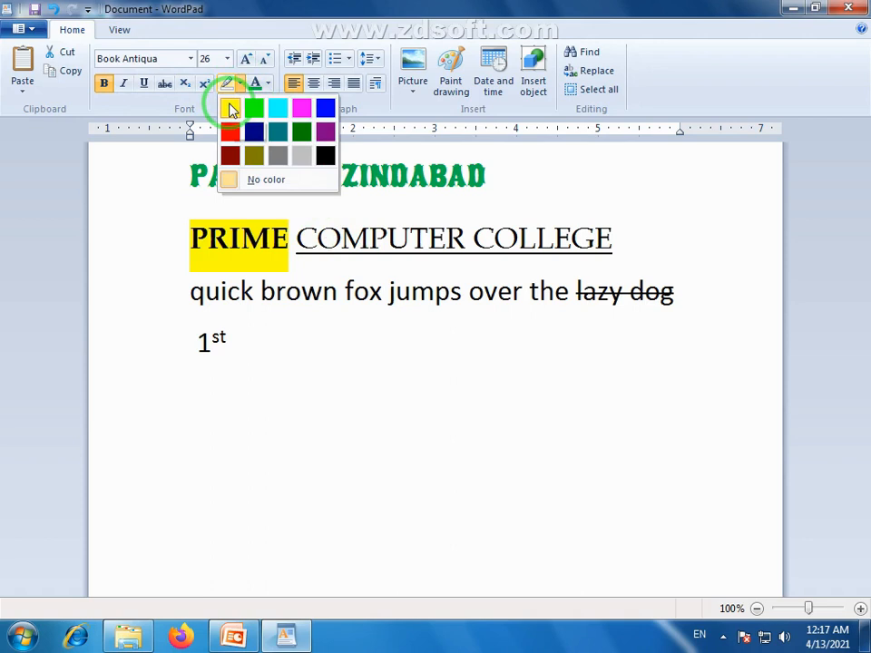
click(231, 109)
click(285, 427)
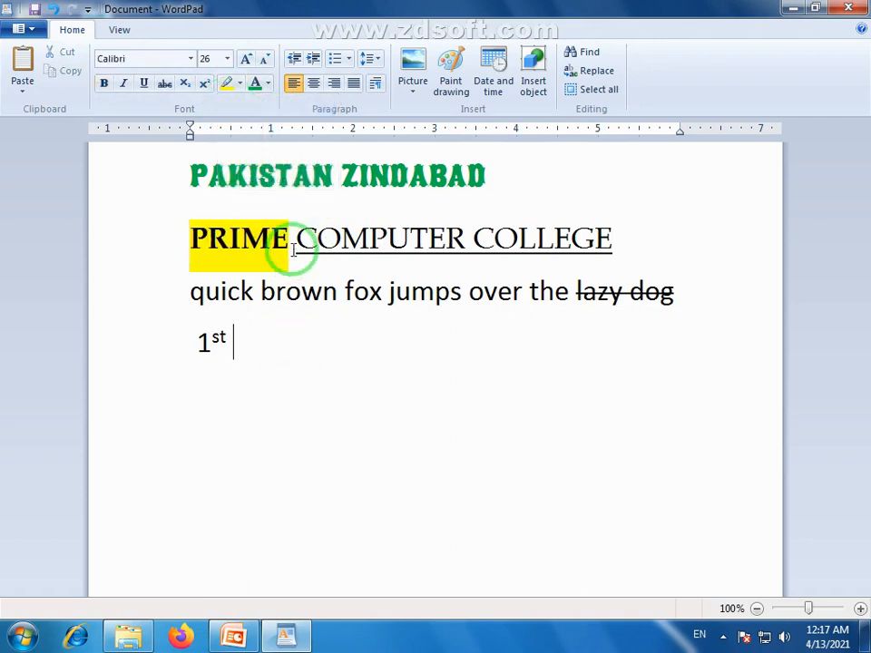
drag(287, 237, 187, 234)
click(267, 83)
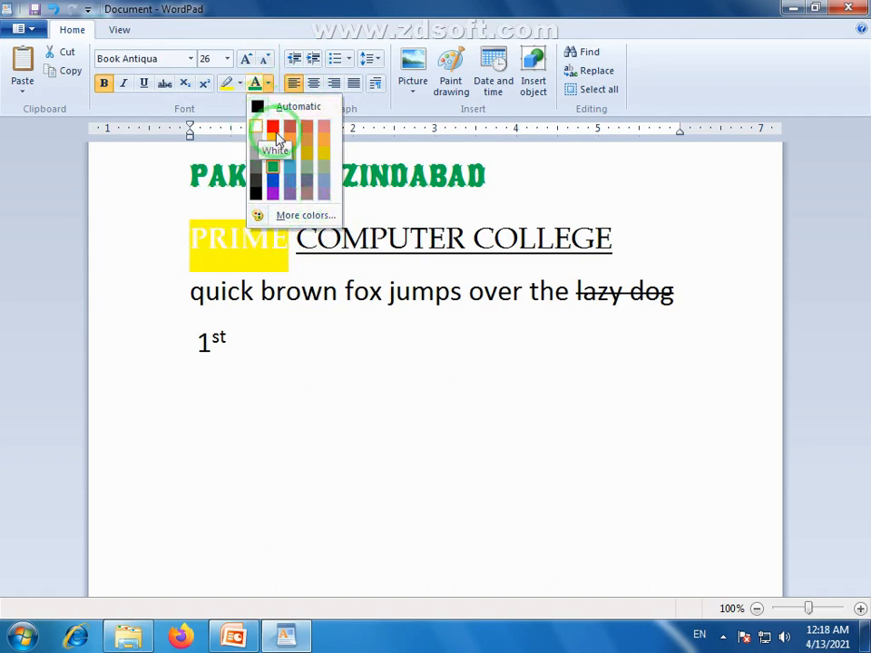
click(241, 84)
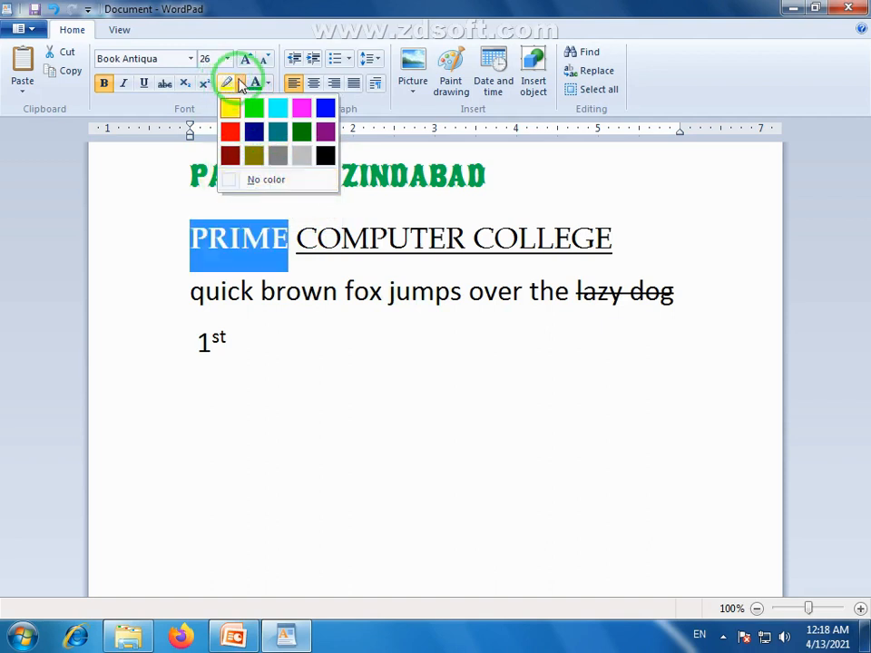
click(276, 270)
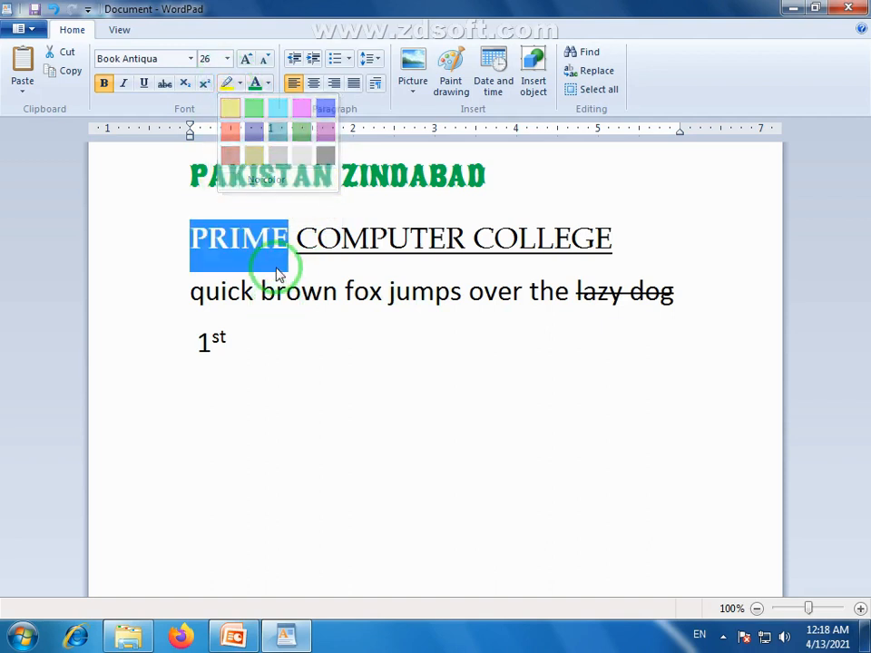
click(277, 237)
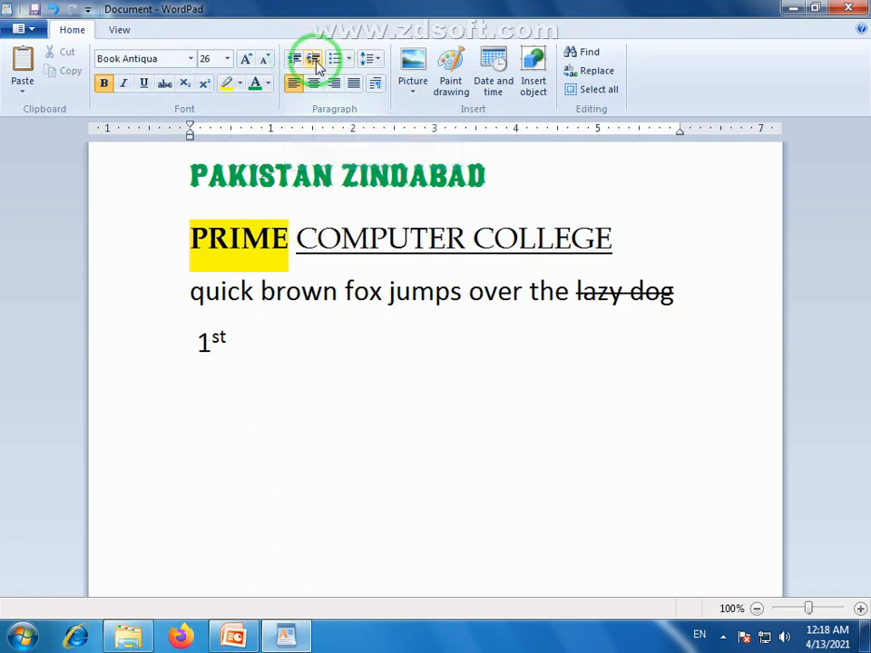
Step: Increase the indent of the three paragraphs from "PRIME COMPUTER COLLEGE" to "1st" by two levels, and reduce it by one level
drag(255, 362, 202, 252)
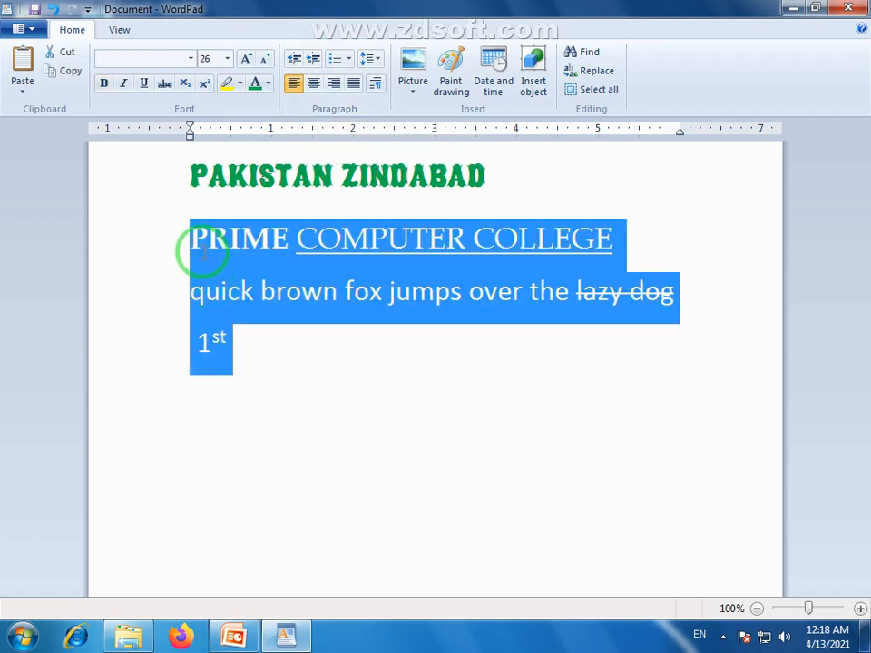
click(314, 59)
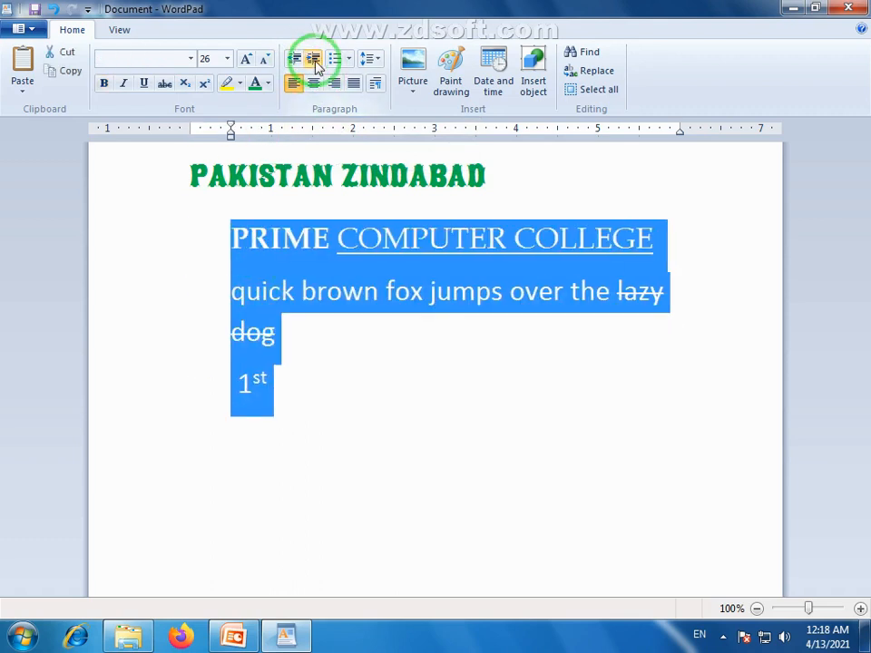
click(314, 60)
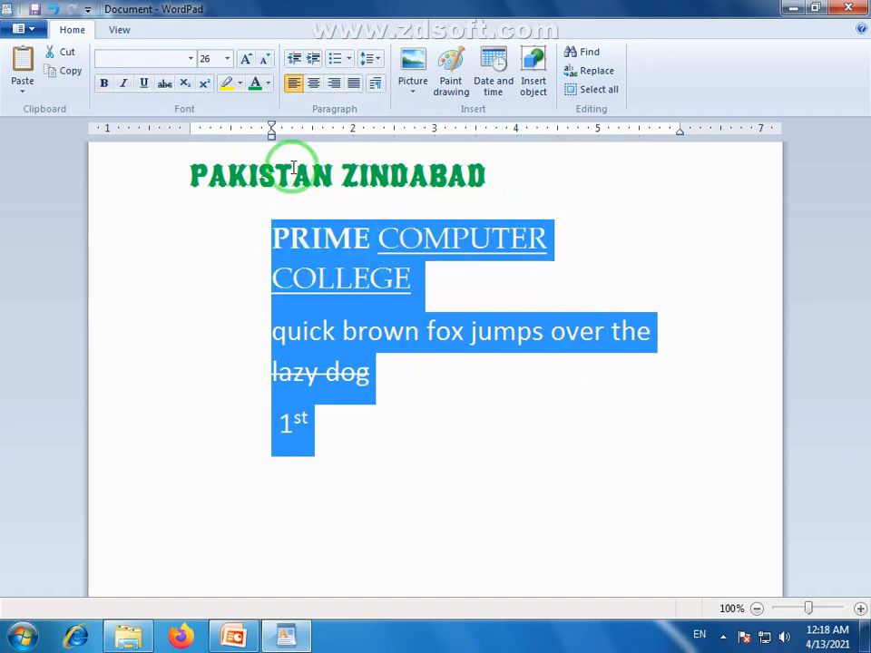
click(293, 60)
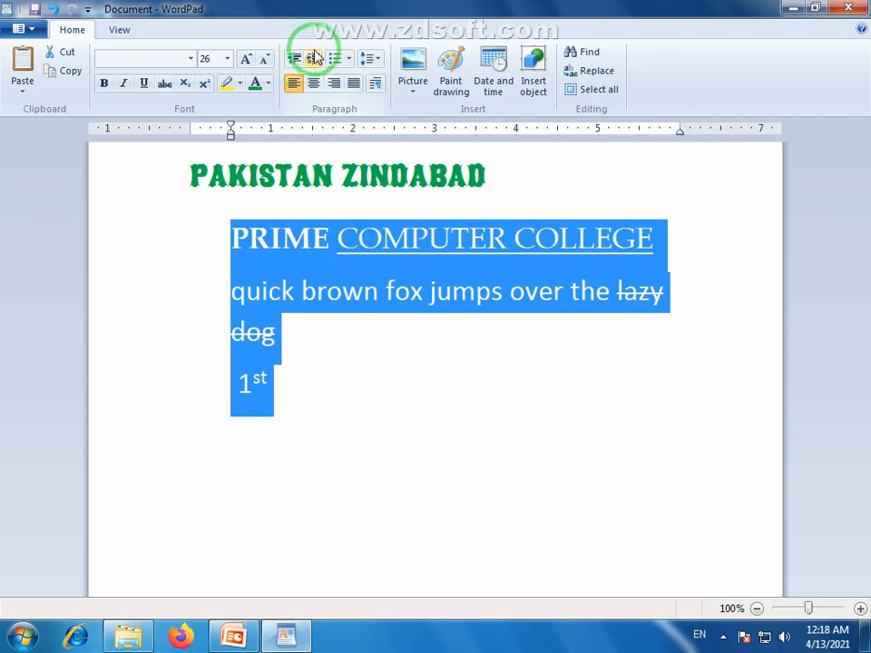
click(349, 59)
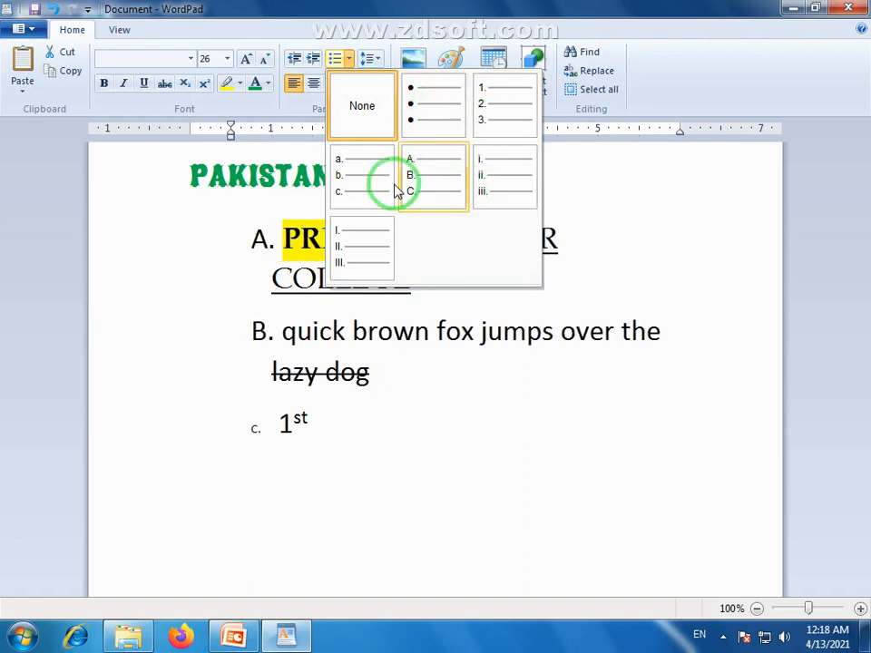
click(356, 8)
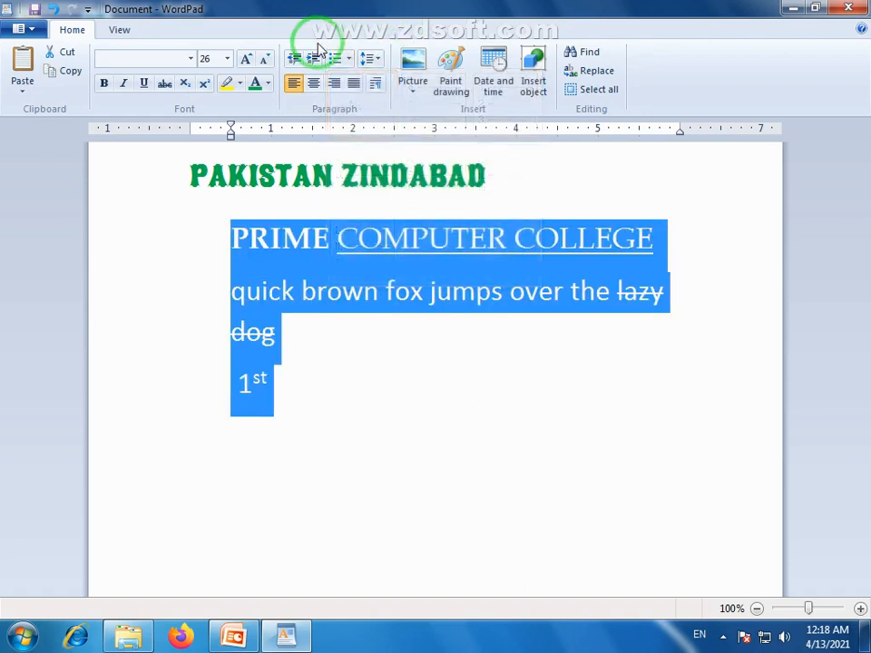
Step: Set the line spacing of the paragraphs from "PRIME COMPUTER COLLEGE" to "1st" to 1.5, and remove their indent
click(377, 68)
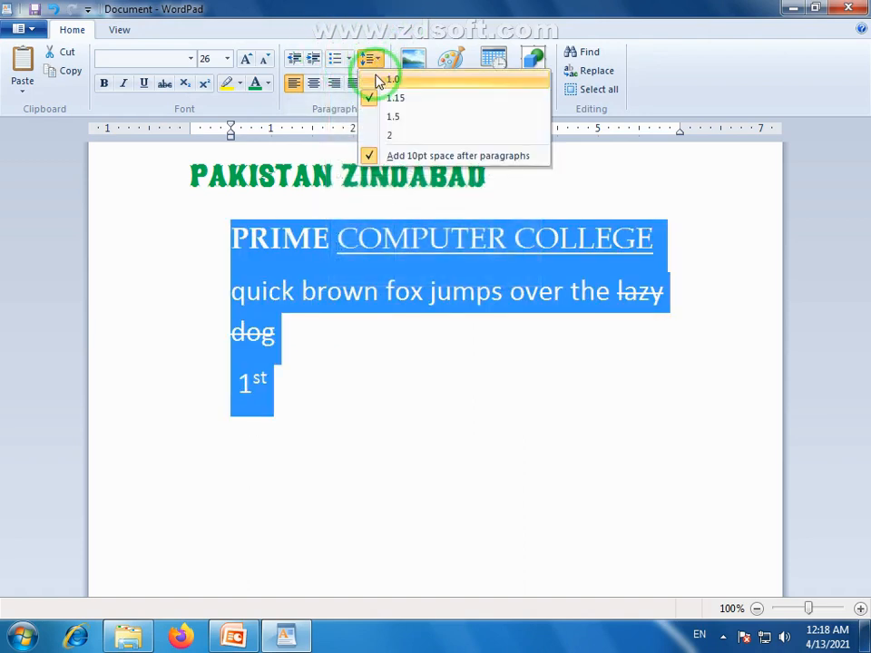
click(371, 118)
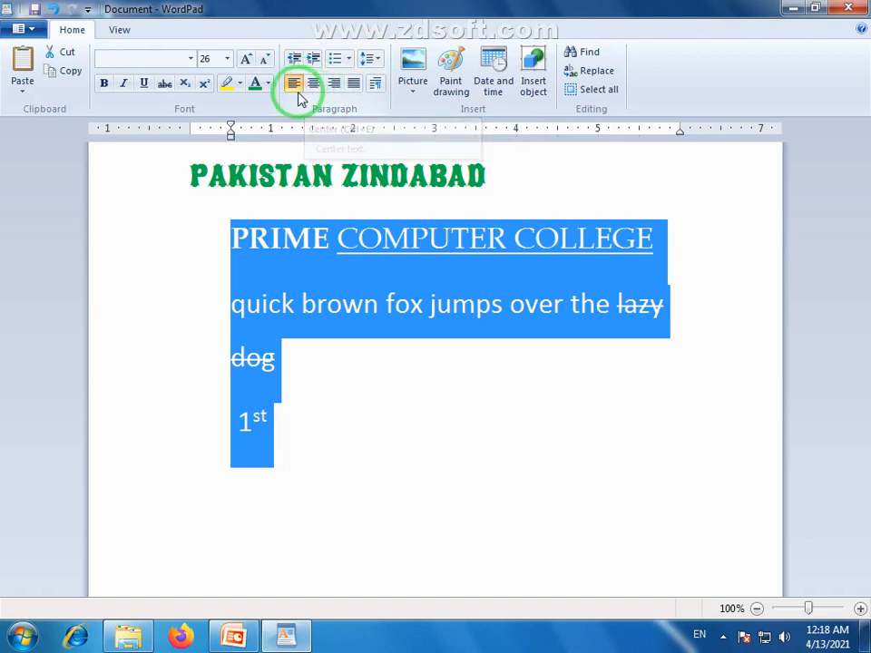
click(299, 59)
click(297, 238)
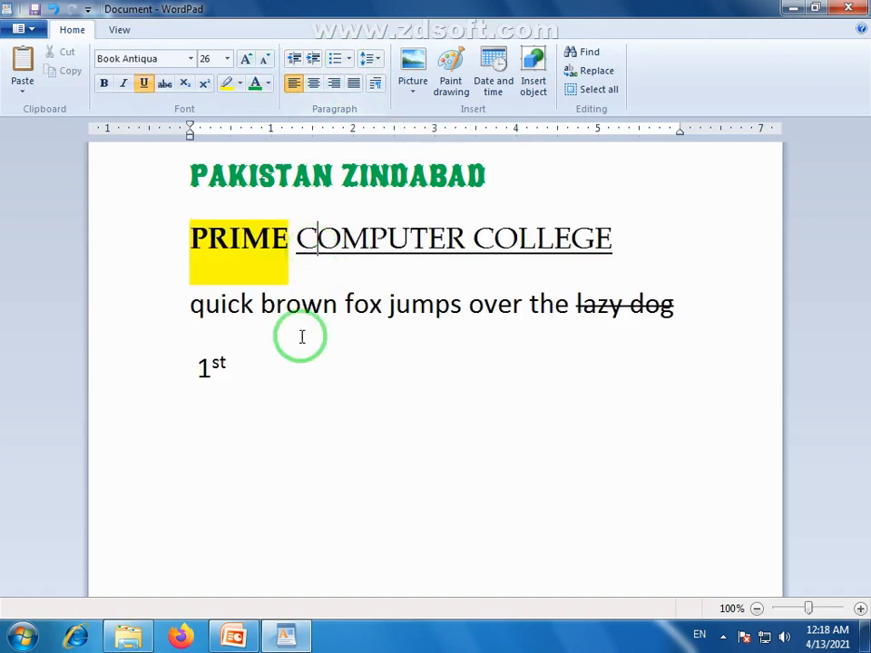
Step: Center the "PAKISTAN ZINDABAD" line
click(233, 366)
drag(233, 366, 194, 246)
click(330, 186)
triple_click(329, 191)
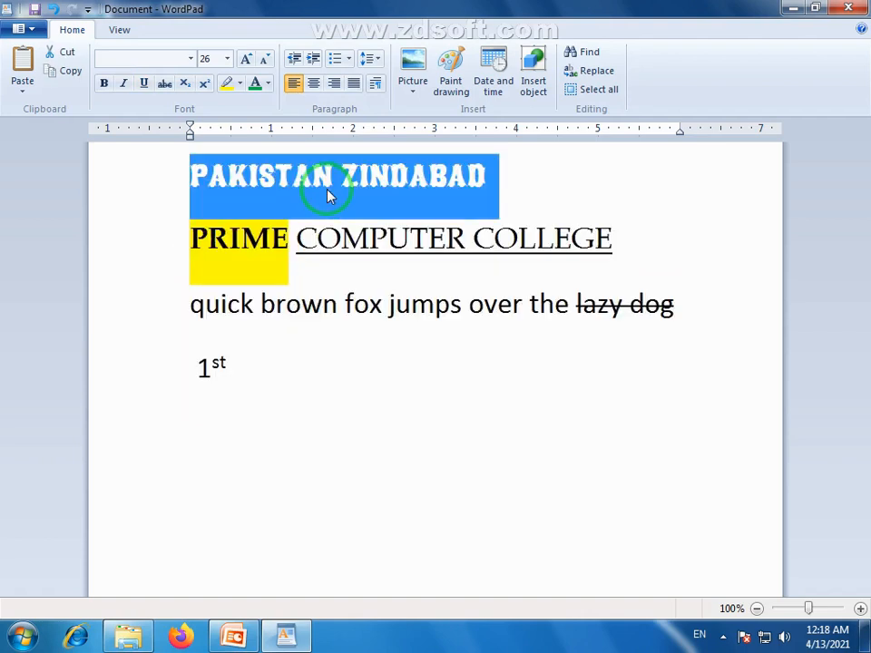
click(314, 83)
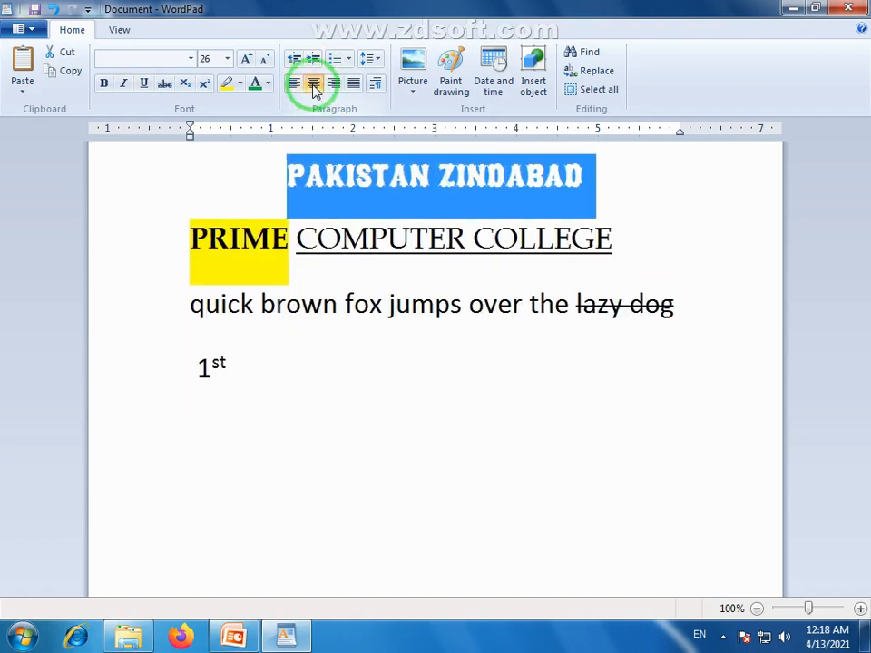
click(581, 174)
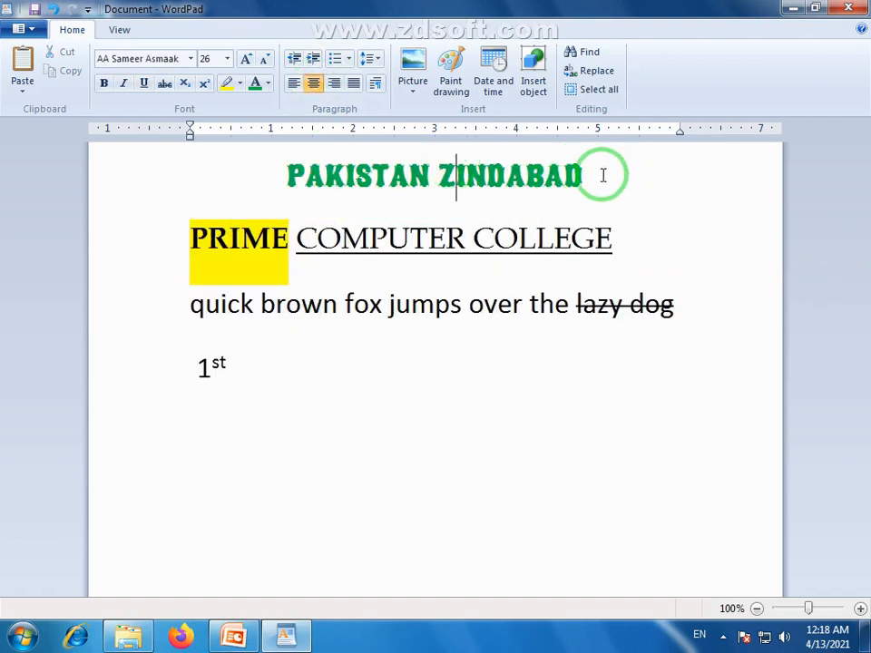
Step: Try left and right alignment on the "PAKISTAN ZINDABAD" line, and set it back to centered
drag(602, 175, 381, 179)
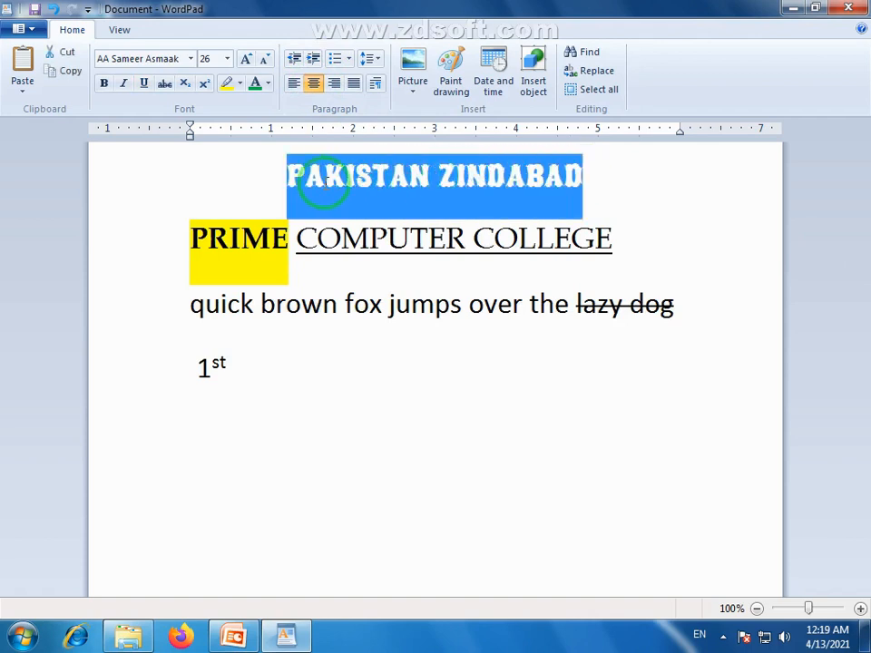
click(295, 84)
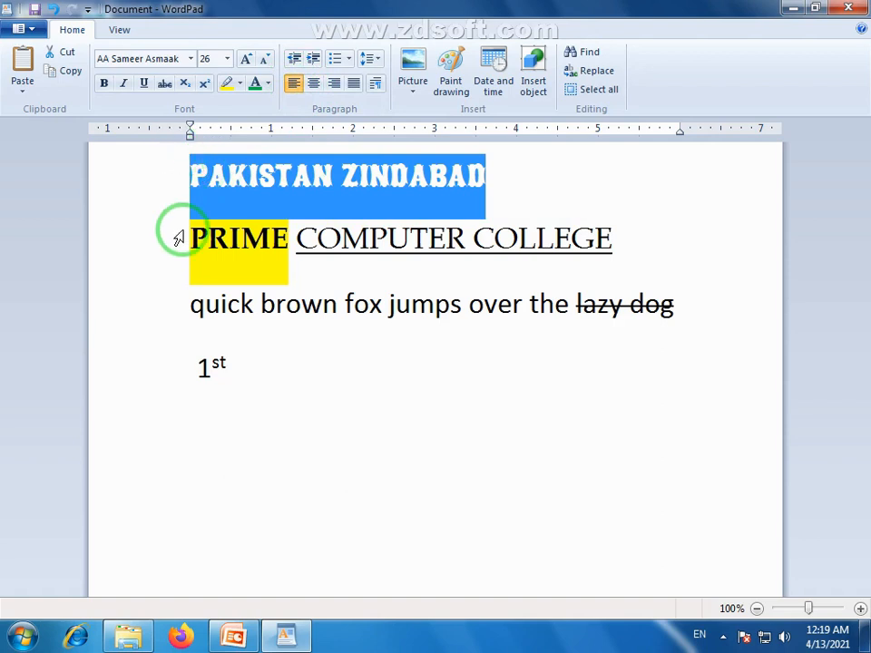
click(334, 83)
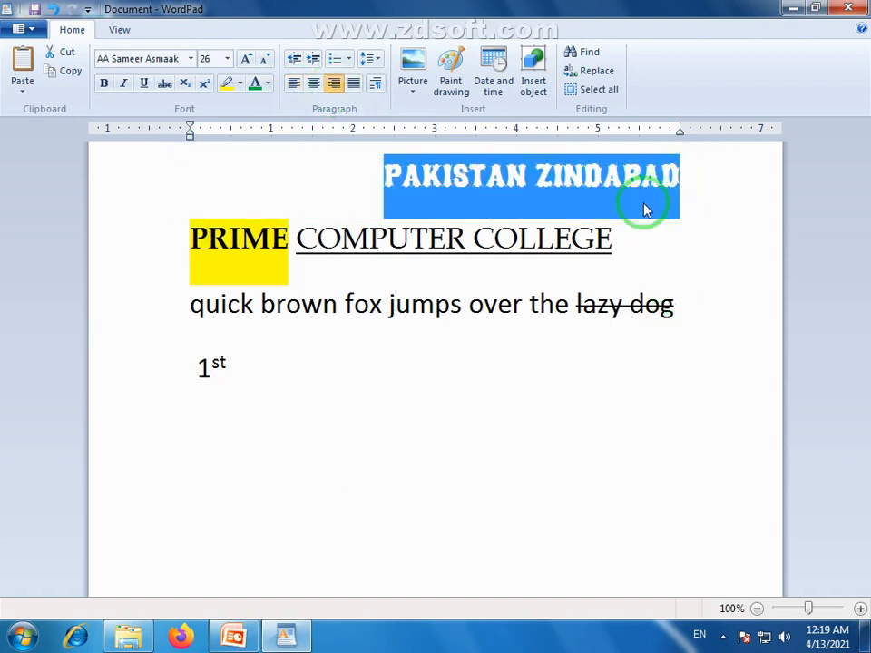
click(320, 83)
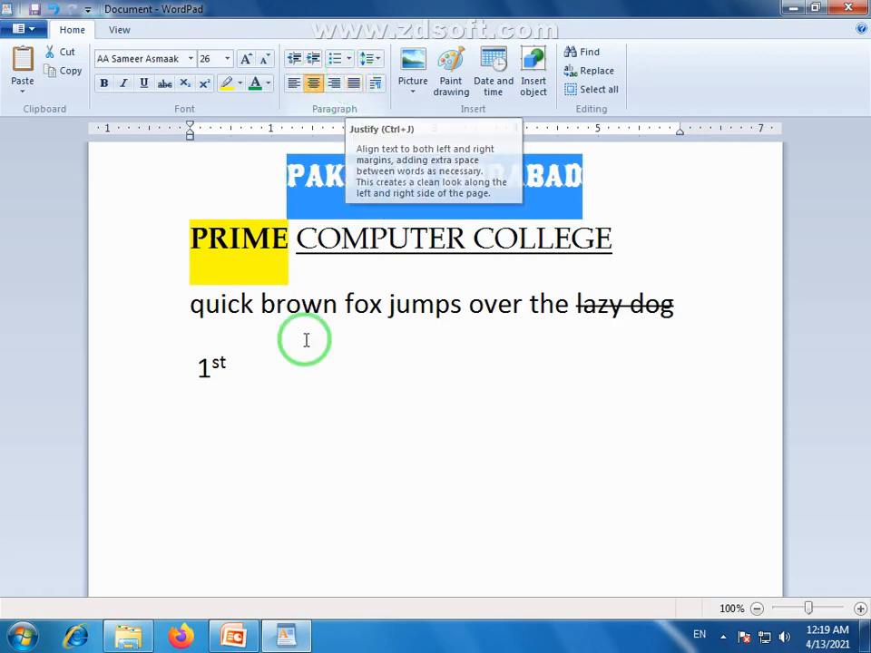
click(252, 356)
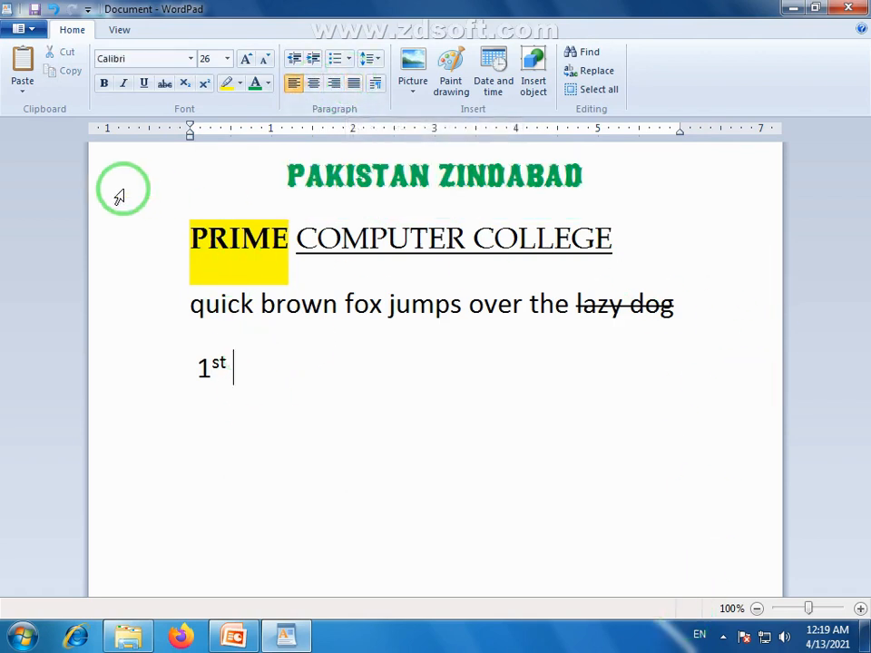